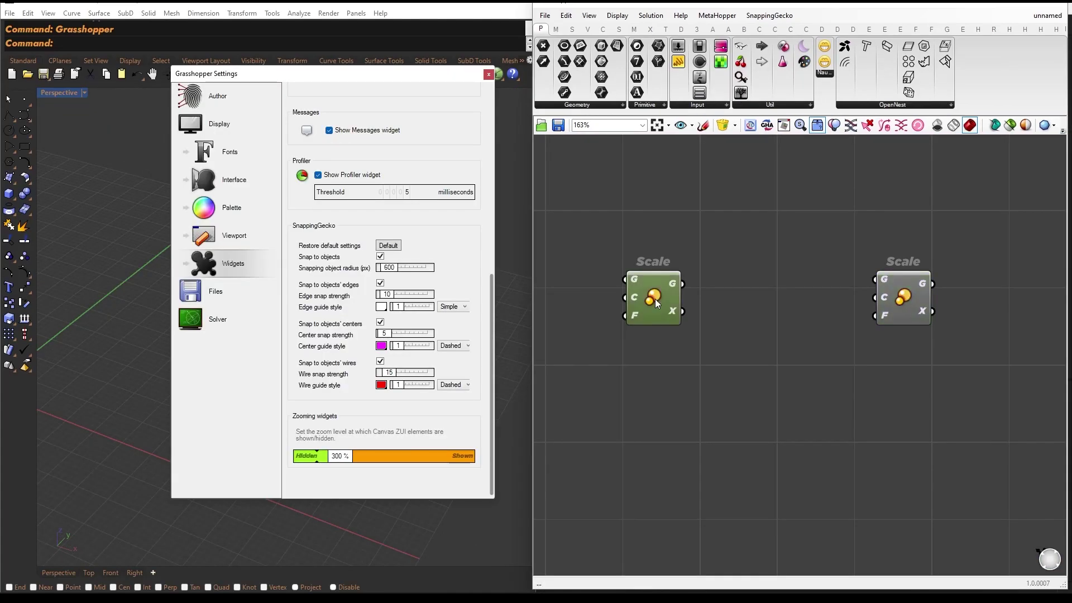
# Step: Move the left Scale component towards the second Scale component to show the snapping guides
pyautogui.moveTo(647, 296); pyautogui.dragTo(914, 397)
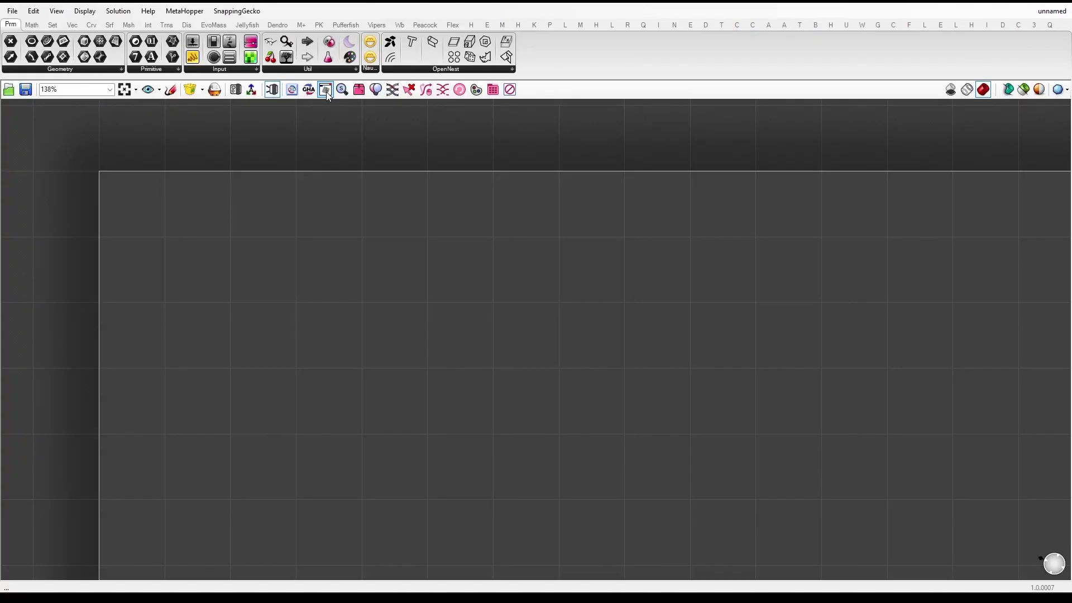
# Step: Show the embedded Rhino view on the Grasshopper canvas and hide it again
pyautogui.click(326, 92)
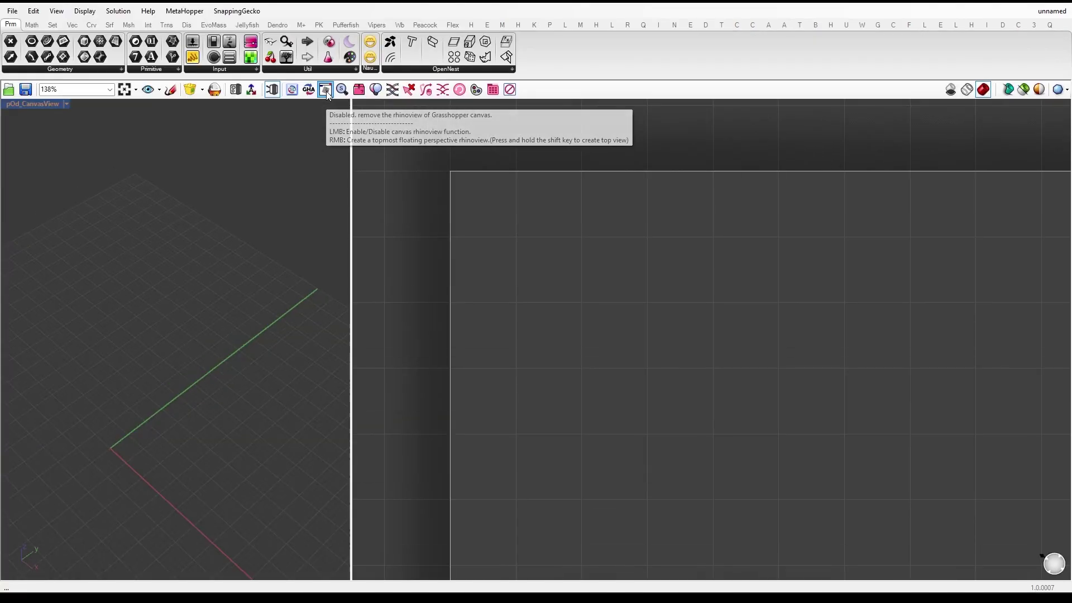
pyautogui.click(326, 90)
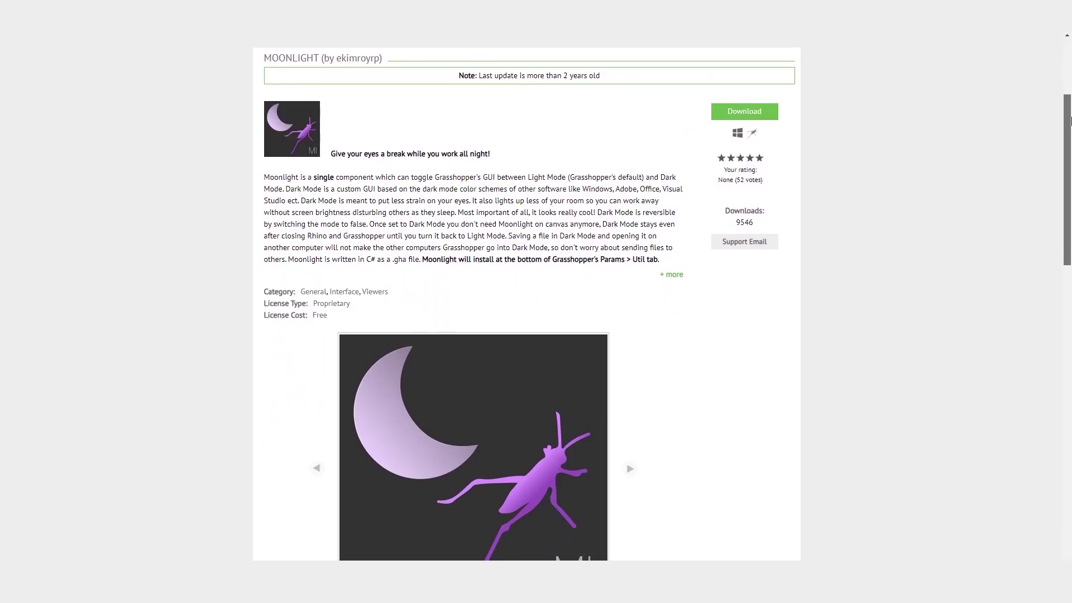
# Step: Read through the Moonlight and Palette plug-in pages, including their descriptions, images, downloads and reviews
pyautogui.scroll(-2, 1071, 145)
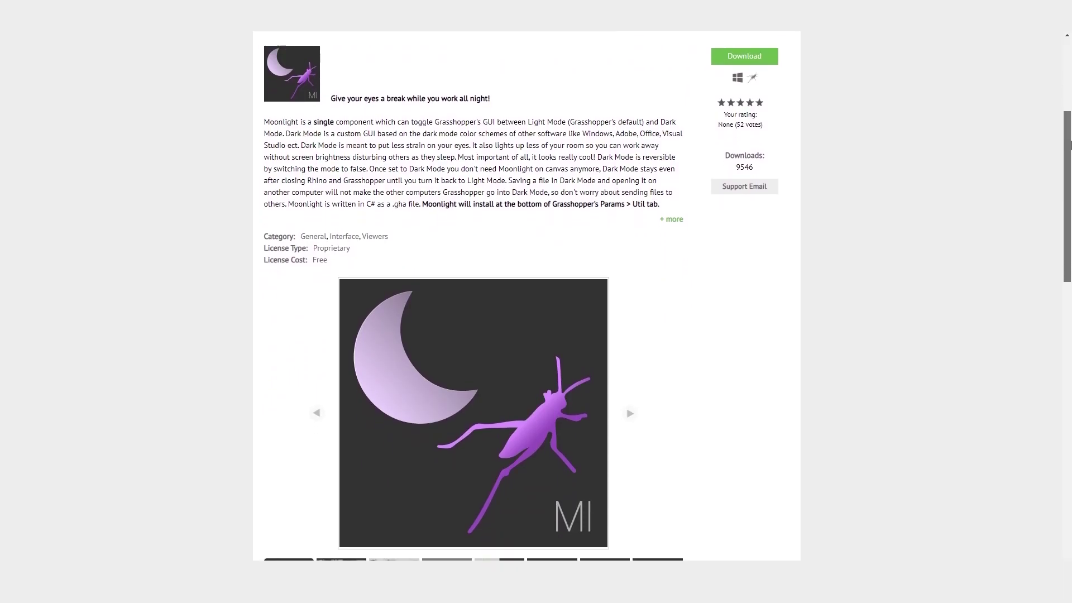
pyautogui.scroll(-5, 1071, 145)
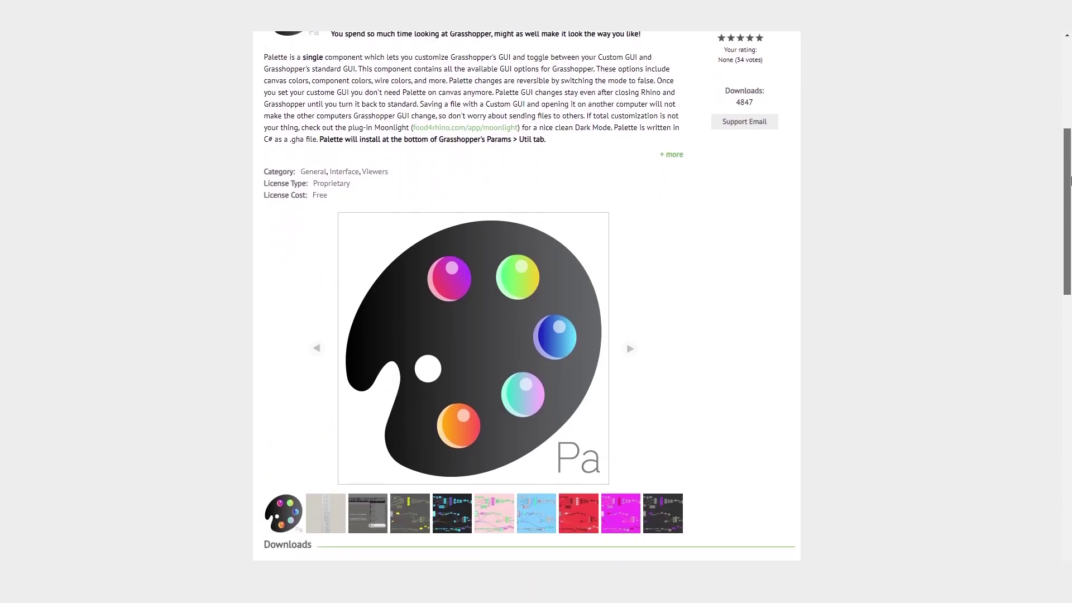
pyautogui.scroll(-8, 1071, 235)
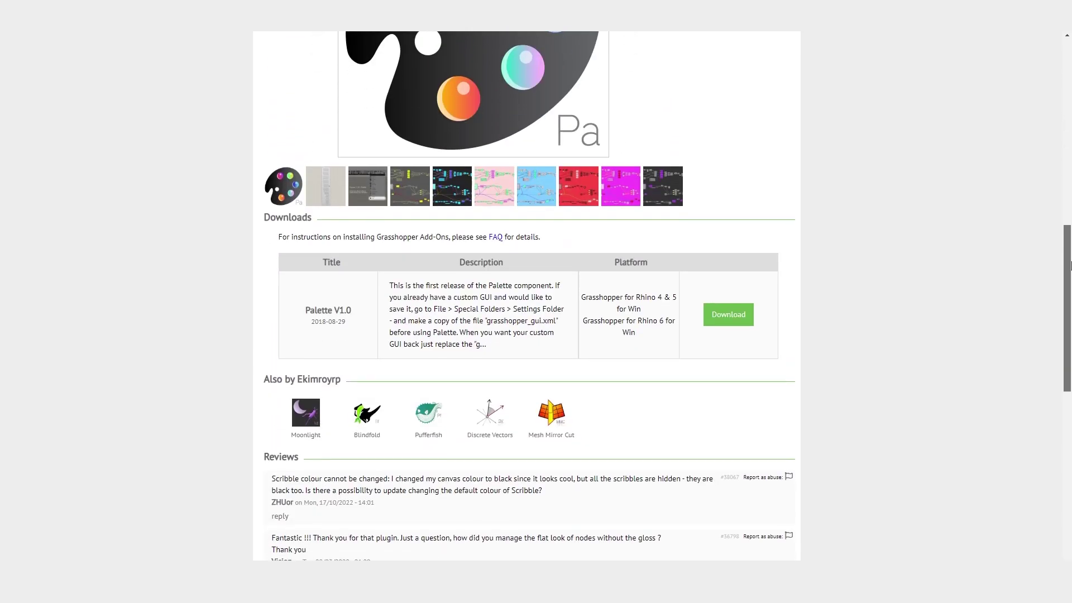
pyautogui.moveTo(1071, 266); pyautogui.dragTo(1071, 125)
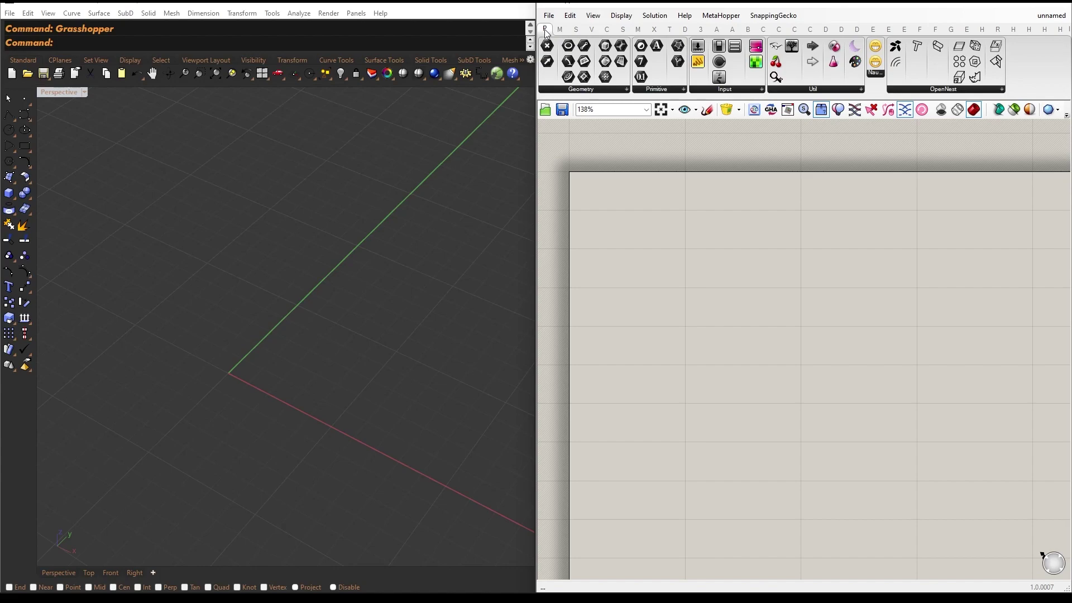
# Step: Place a Moonlight component from the Util group on the Grasshopper canvas
pyautogui.click(815, 91)
pyautogui.click(790, 274)
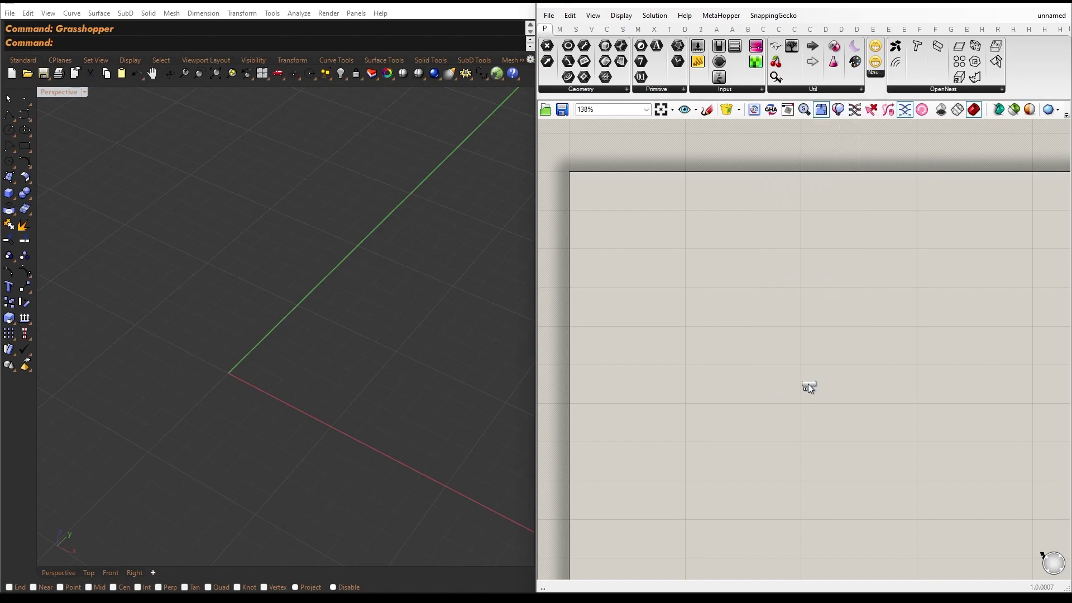
pyautogui.click(825, 360)
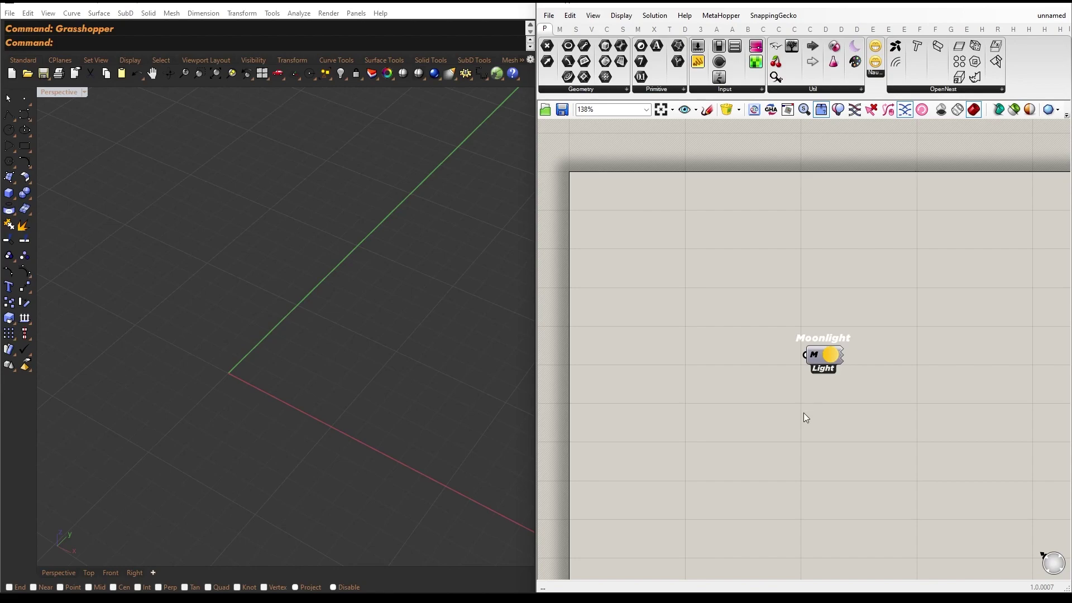
# Step: Add a Boolean Toggle beside the Moonlight component and wire it to the M input
pyautogui.doubleClick(687, 357)
pyautogui.write('toggle')
pyautogui.press('Return')
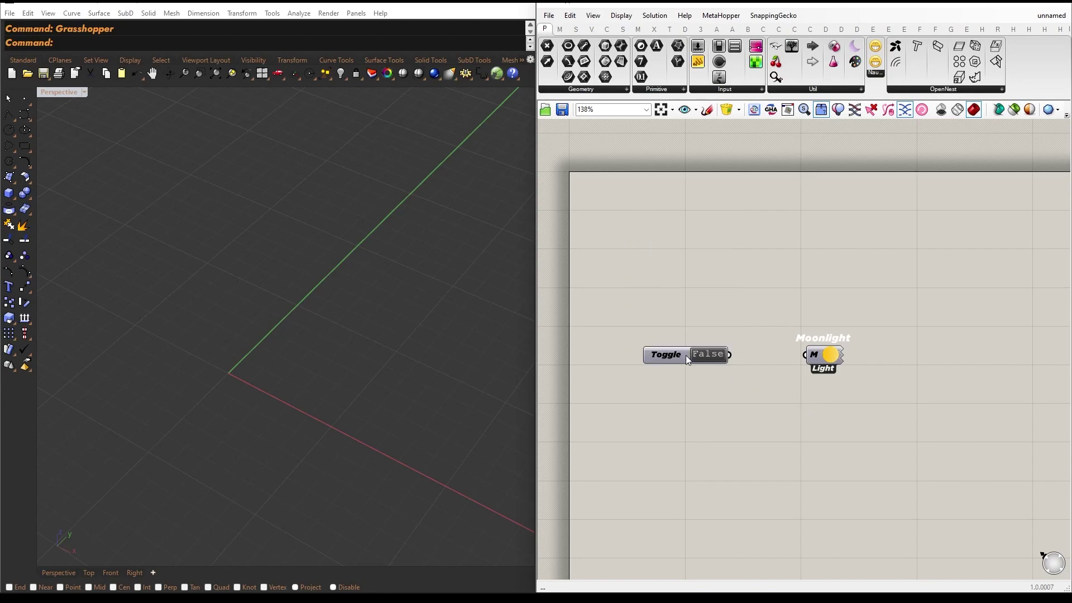
pyautogui.moveTo(730, 355); pyautogui.dragTo(805, 356)
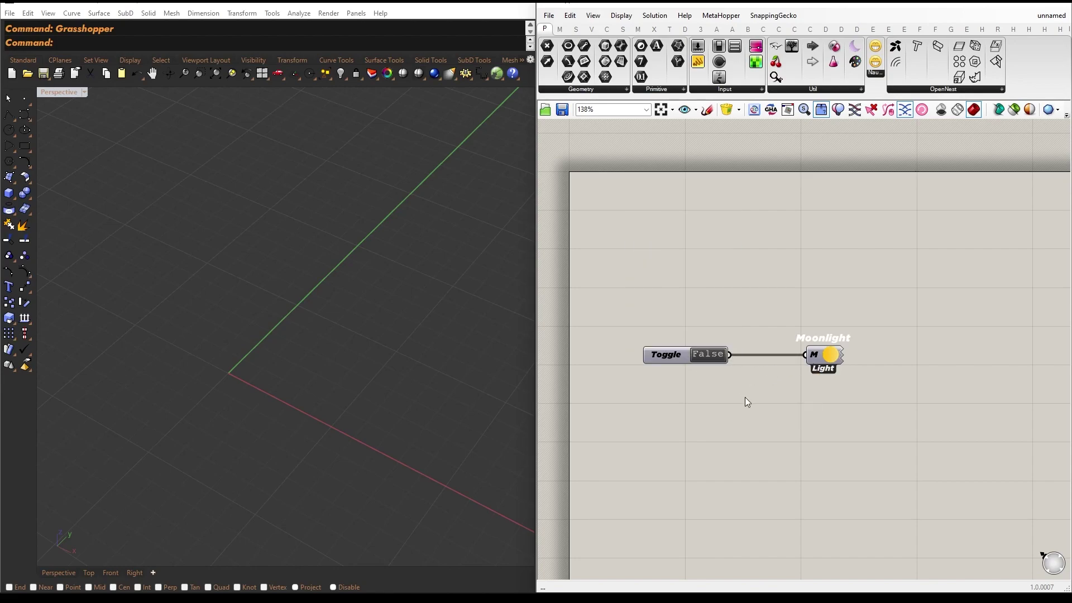
# Step: Switch the toggle to True for Moonlight's dark mode and back to False for light mode
pyautogui.doubleClick(705, 356)
pyautogui.scroll(-4, 651, 250)
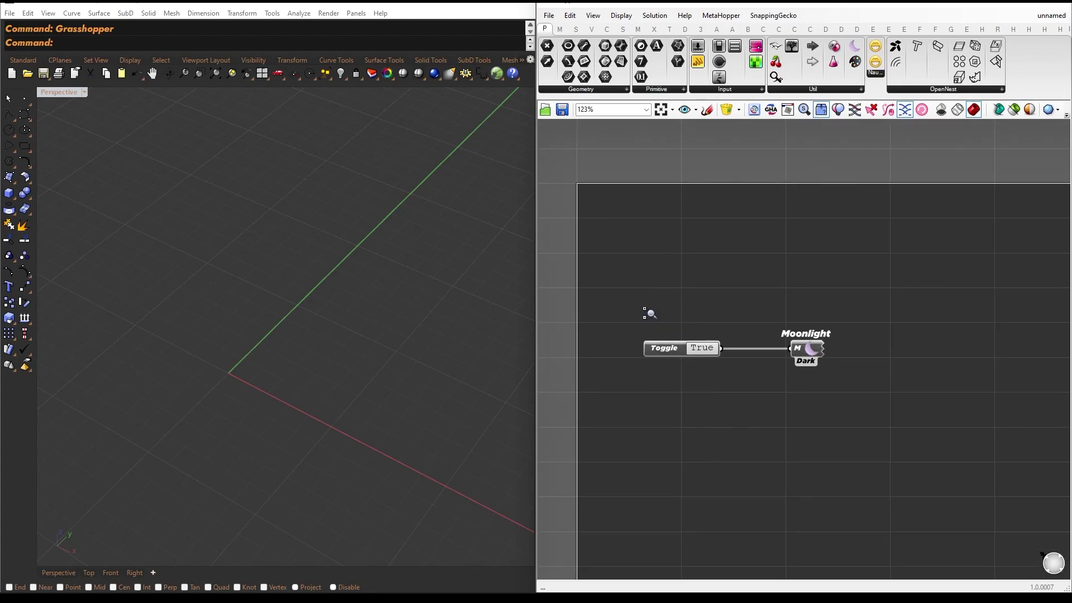
pyautogui.scroll(2, 660, 340)
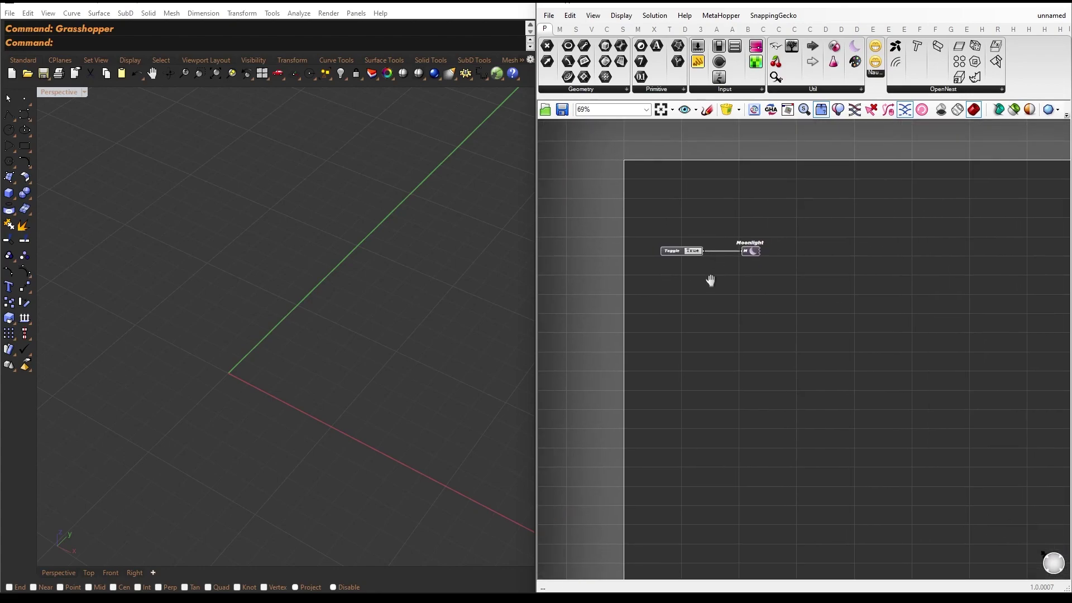
pyautogui.scroll(3, 651, 288)
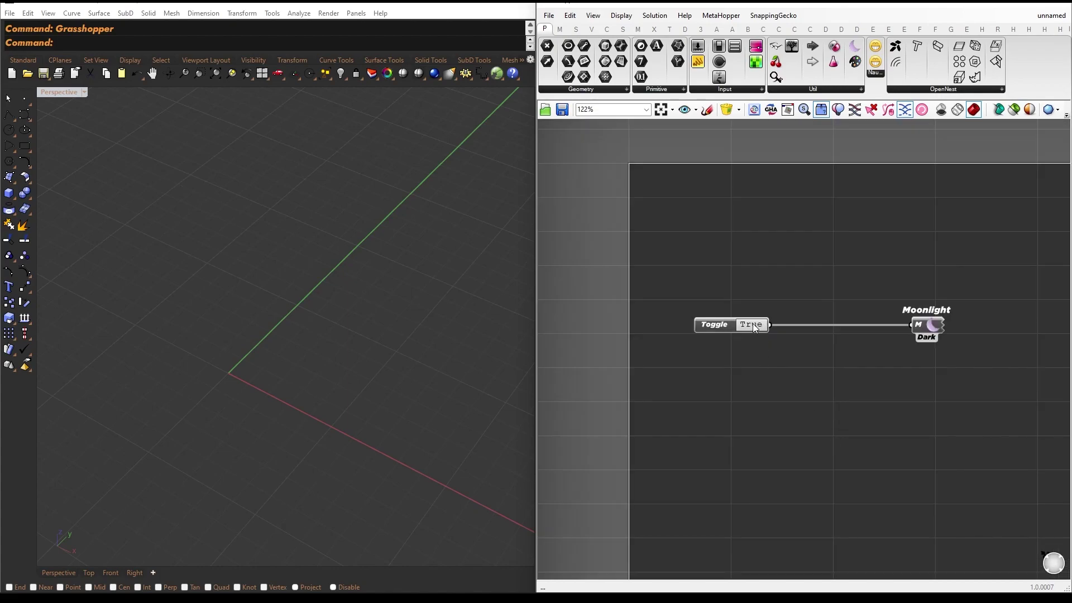
pyautogui.doubleClick(753, 326)
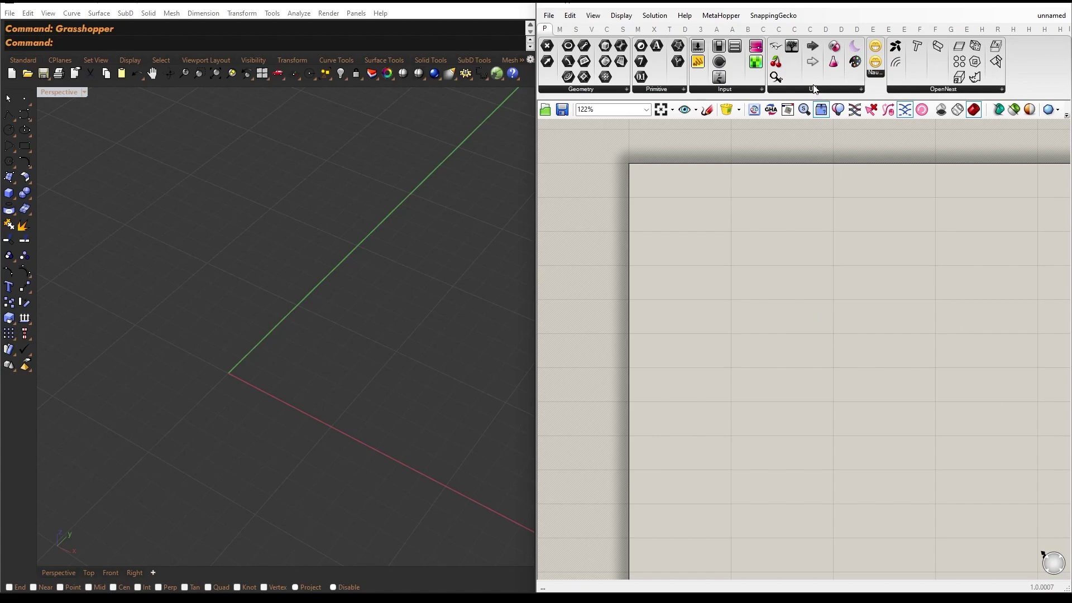
# Step: Place a Palette component from the Util group on the canvas and look over its color inputs
pyautogui.click(814, 90)
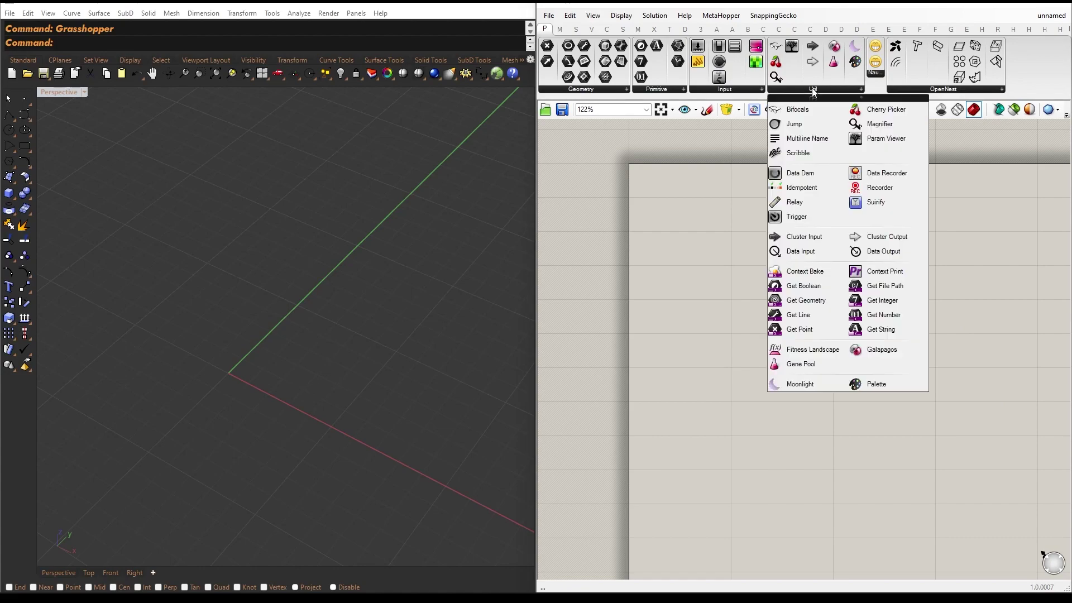
pyautogui.click(888, 385)
pyautogui.click(933, 407)
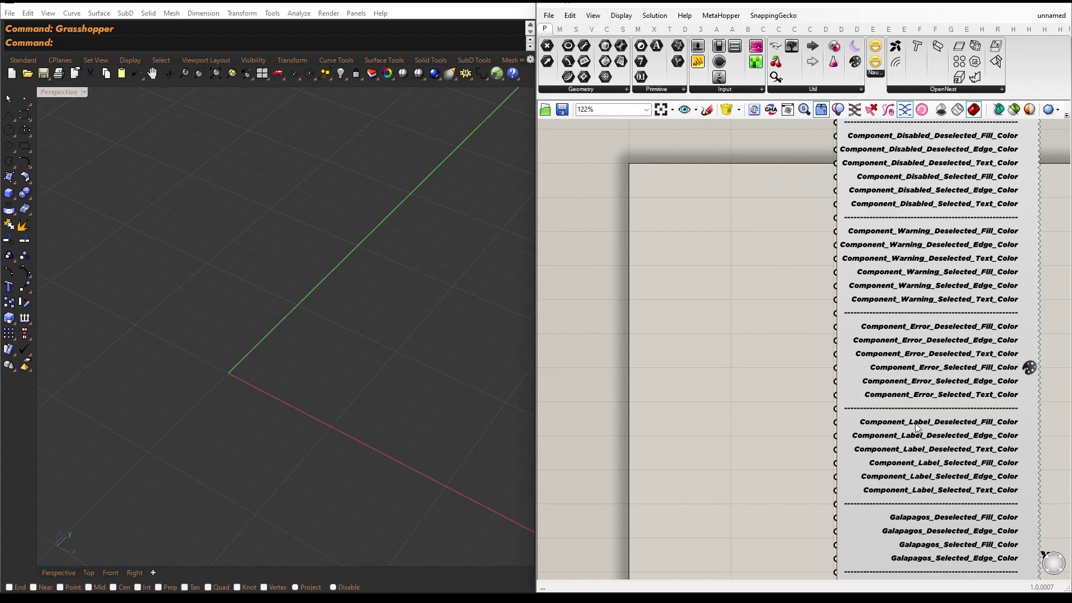
pyautogui.scroll(3, 967, 270)
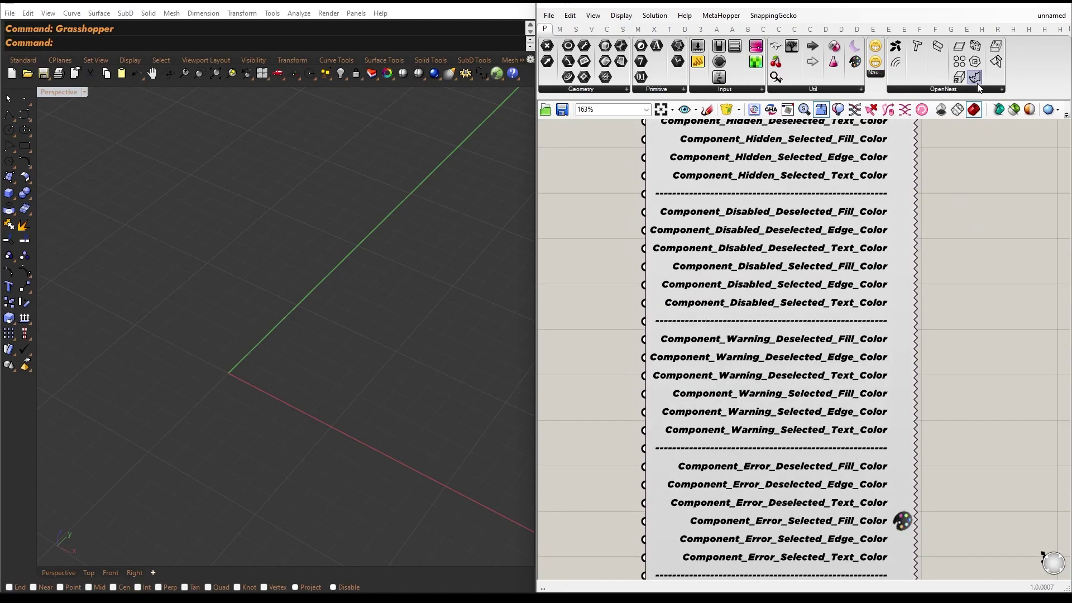
pyautogui.moveTo(940, 481); pyautogui.dragTo(957, 136, button='right')
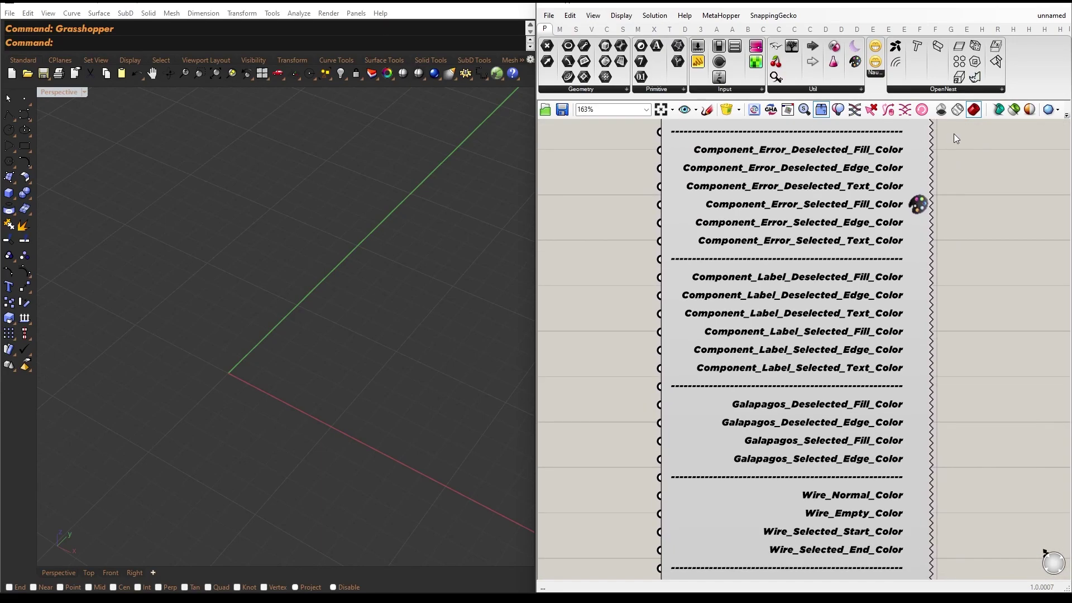
pyautogui.moveTo(948, 412); pyautogui.dragTo(956, 98, button='right')
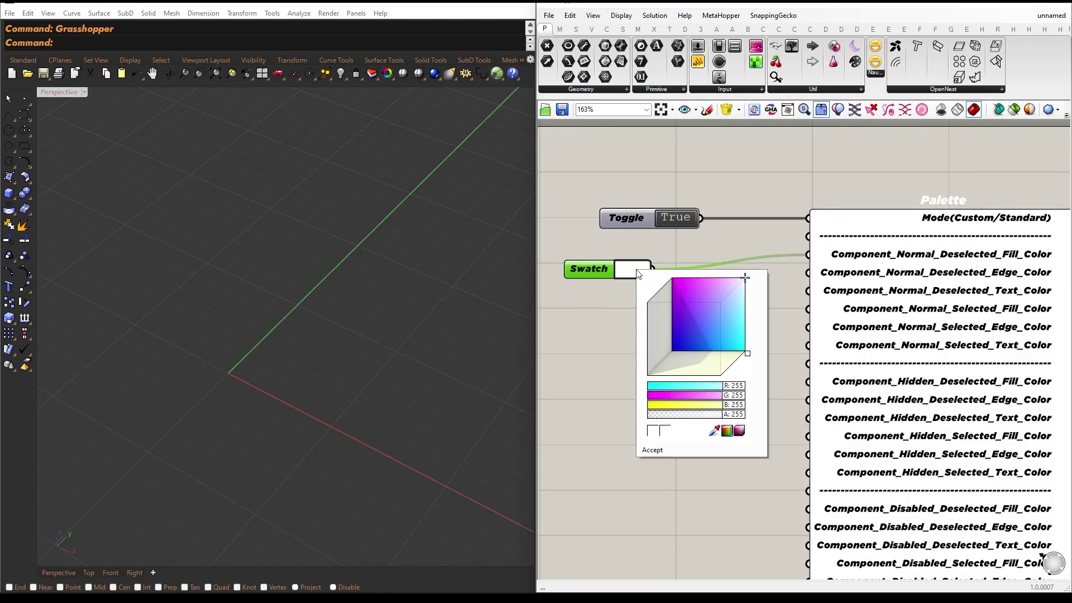
# Step: Recolor the Palette's swatches: pinkish violet for the normal deselected component fill and very dark blue for the canvas background
pyautogui.moveTo(726, 319)
pyautogui.mouseDown()
pyautogui.moveTo(680, 295)
pyautogui.moveTo(683, 336)
pyautogui.moveTo(685, 313)
pyautogui.moveTo(706, 293)
pyautogui.mouseUp()
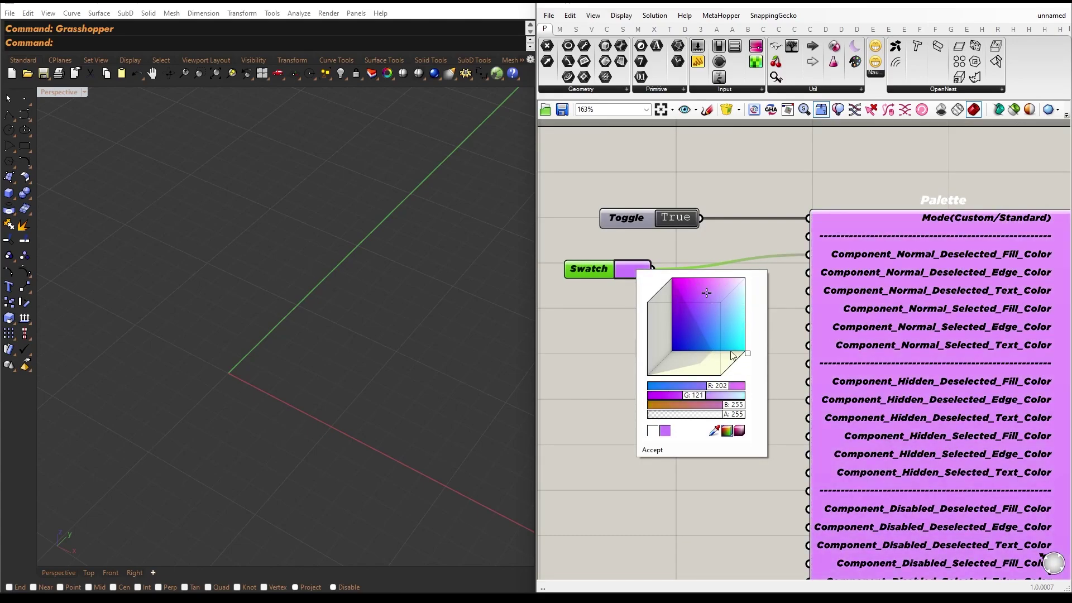
pyautogui.moveTo(747, 353); pyautogui.dragTo(742, 357)
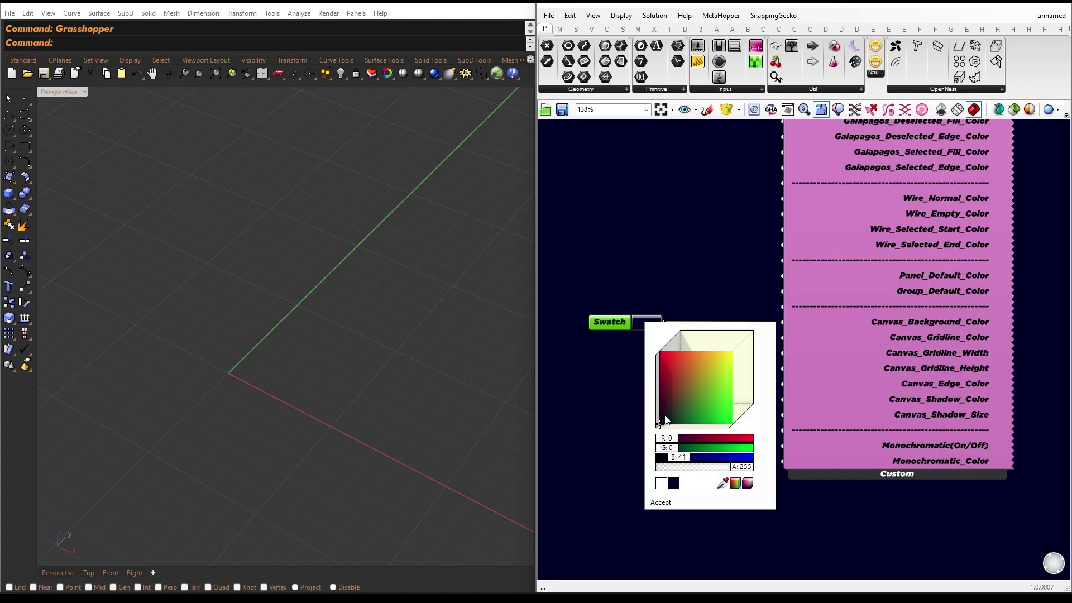
pyautogui.moveTo(668, 418); pyautogui.dragTo(666, 412)
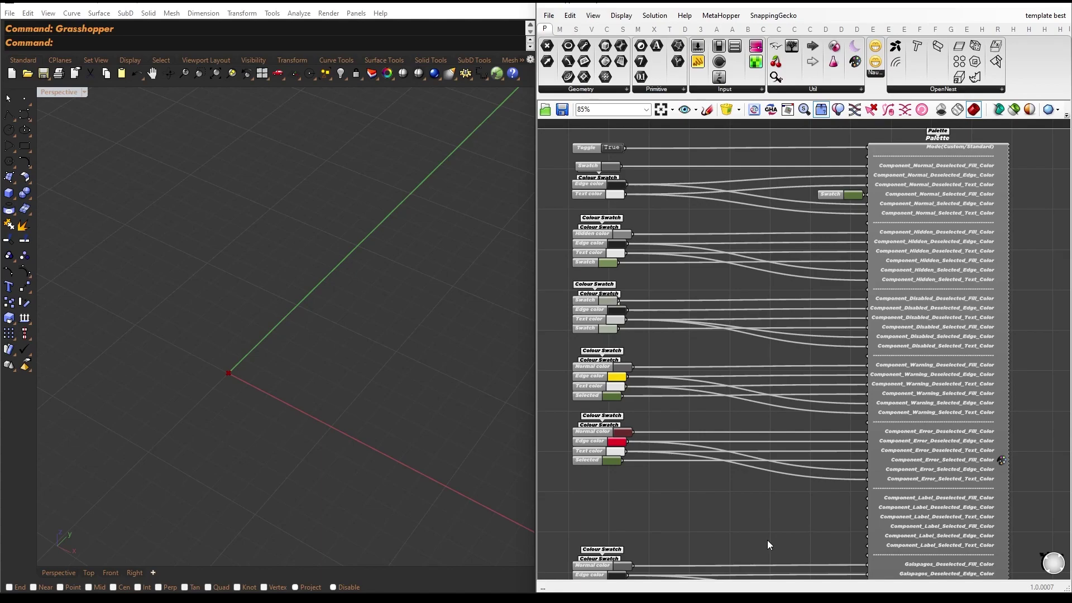
# Step: Examine the swatches, relays and sliders wired into the Palette component in the "template best" definition
pyautogui.moveTo(766, 540); pyautogui.dragTo(891, 232, button='right')
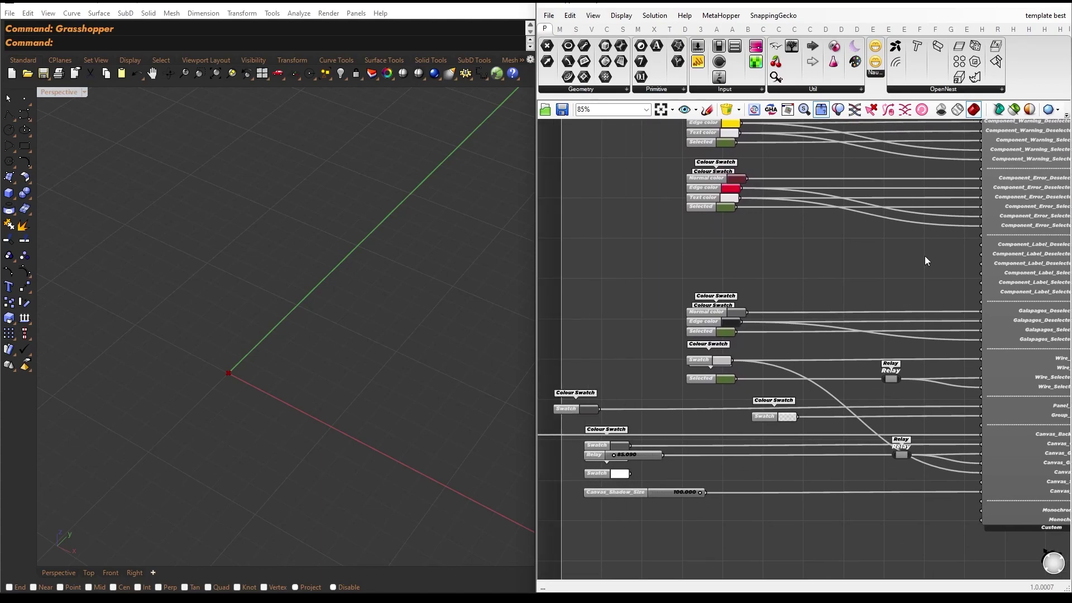
pyautogui.moveTo(594, 318); pyautogui.dragTo(906, 308, button='right')
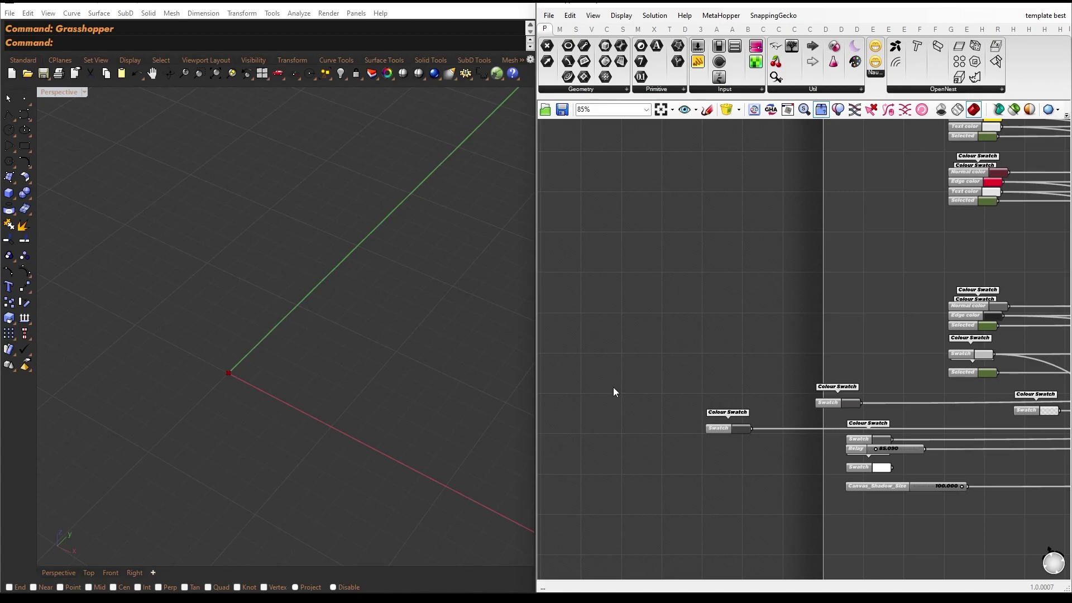
pyautogui.scroll(-5, 613, 387)
pyautogui.scroll(2, 1003, 225)
pyautogui.moveTo(949, 235); pyautogui.dragTo(641, 323, button='right')
pyautogui.scroll(2, 781, 328)
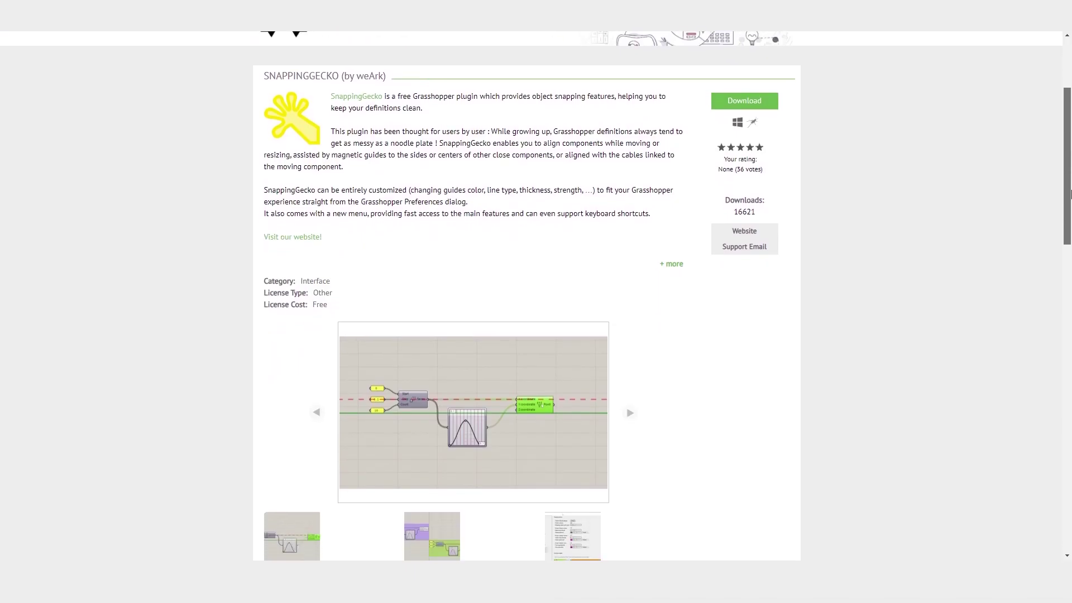
# Step: Read through the SnappingGecko plug-in page, including its description, images and downloads
pyautogui.scroll(-1, 536, 296)
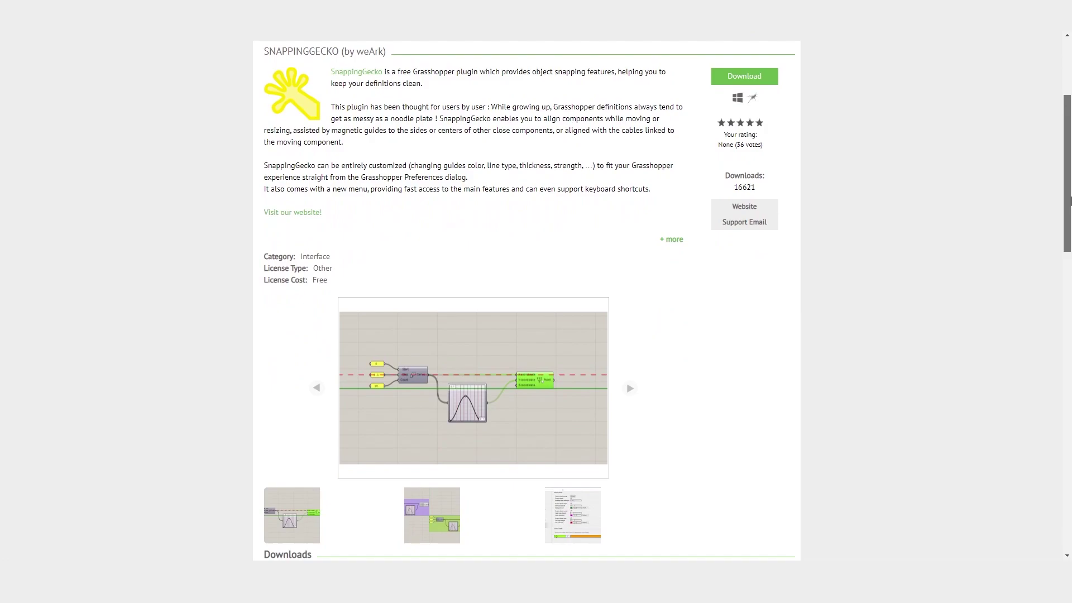
pyautogui.moveTo(1070, 200); pyautogui.dragTo(1070, 286)
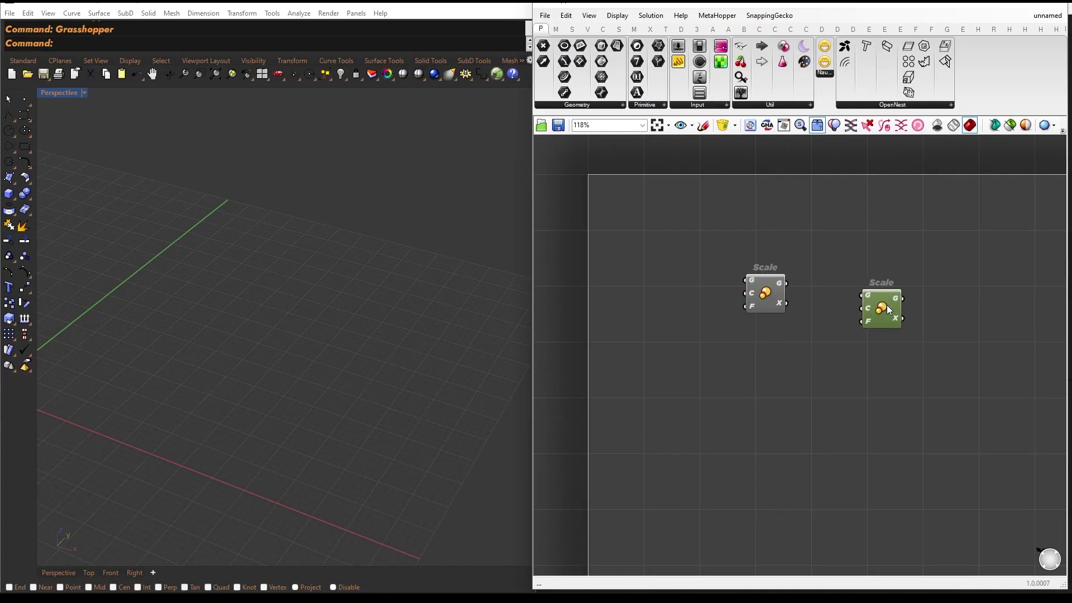
# Step: Align the two Scale components horizontally with the snapping guides, spacing them wider apart, and deselect them
pyautogui.moveTo(887, 305); pyautogui.dragTo(902, 282)
pyautogui.scroll(3, 902, 283)
pyautogui.moveTo(740, 290); pyautogui.dragTo(658, 292)
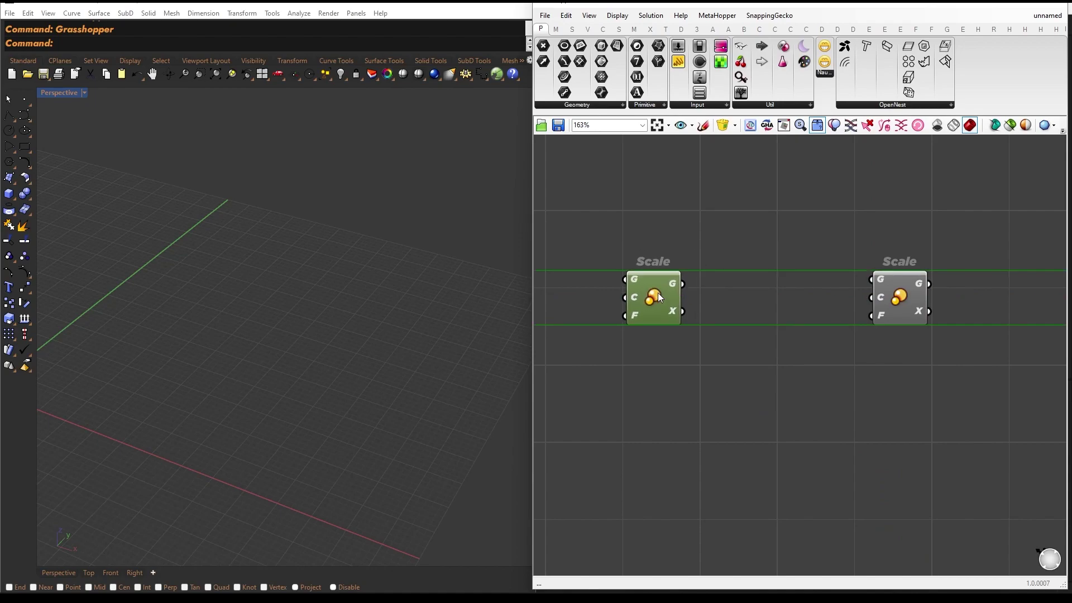
pyautogui.rightClick(748, 227)
pyautogui.click(780, 368)
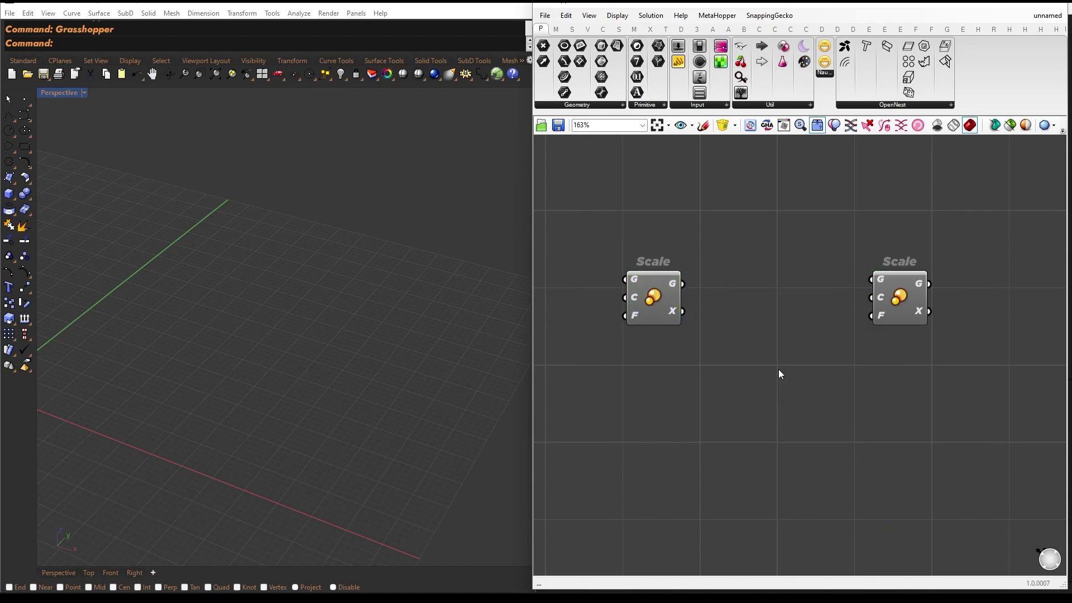
# Step: Set SnappingGecko's edge guide color to white in the Widgets section of the Grasshopper settings
pyautogui.moveTo(744, 230); pyautogui.dragTo(300, 79)
pyautogui.moveTo(331, 358); pyautogui.dragTo(329, 499)
pyautogui.moveTo(491, 239); pyautogui.dragTo(486, 448)
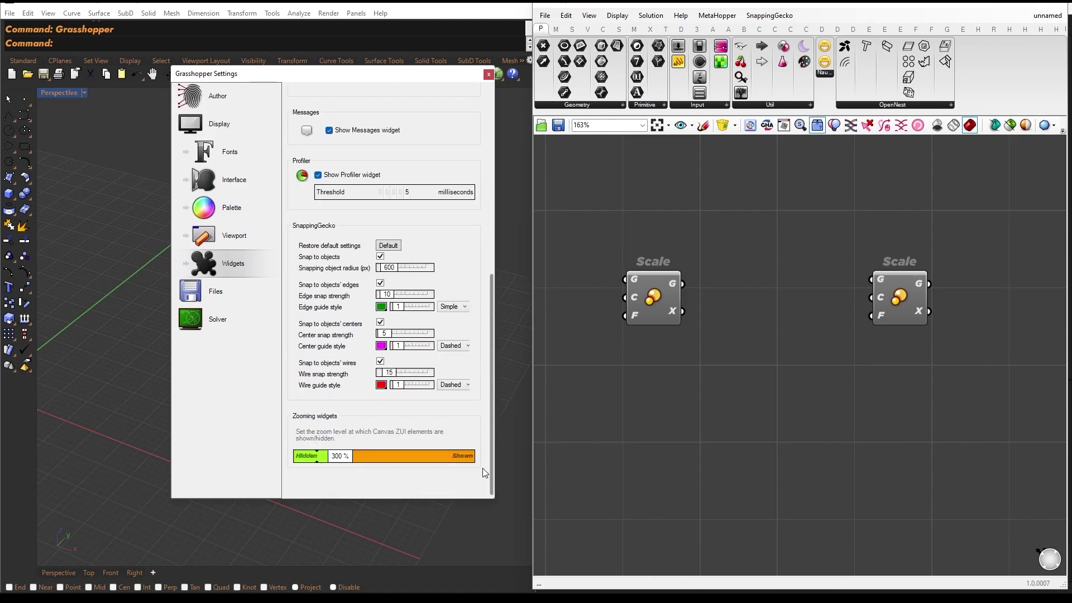
pyautogui.click(381, 307)
pyautogui.click(486, 327)
# Step: Move both Scale components slightly to test the recolored edge guides
pyautogui.moveTo(900, 297)
pyautogui.mouseDown()
pyautogui.moveTo(895, 317)
pyautogui.moveTo(904, 298)
pyautogui.mouseUp()
pyautogui.moveTo(653, 297); pyautogui.dragTo(688, 314)
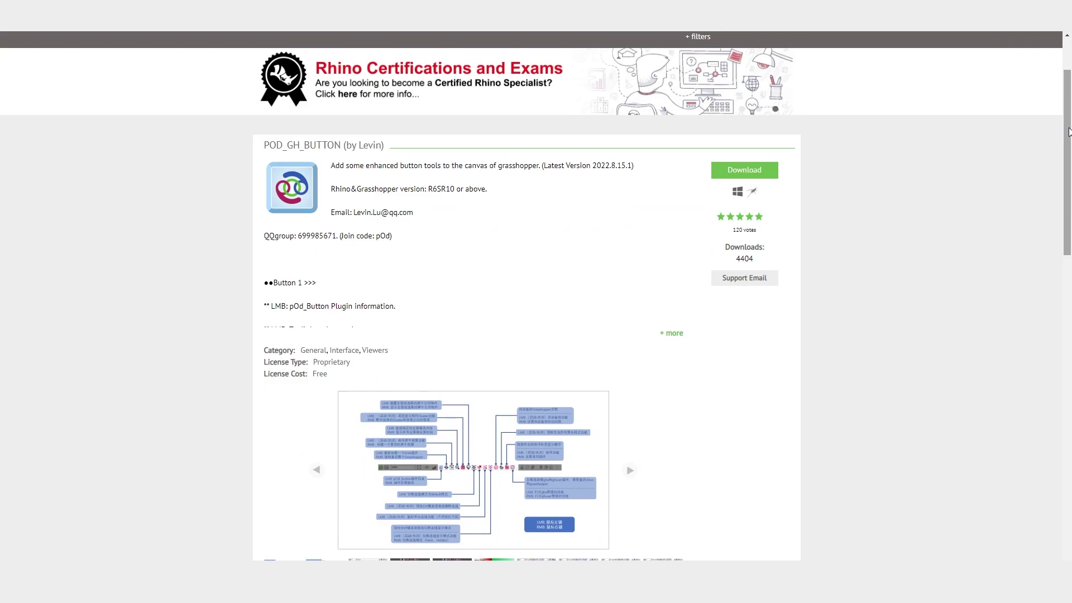
# Step: Look over the POD_GH_BUTTON plug-in page and its overview of button tools
pyautogui.moveTo(1069, 131); pyautogui.dragTo(1071, 184)
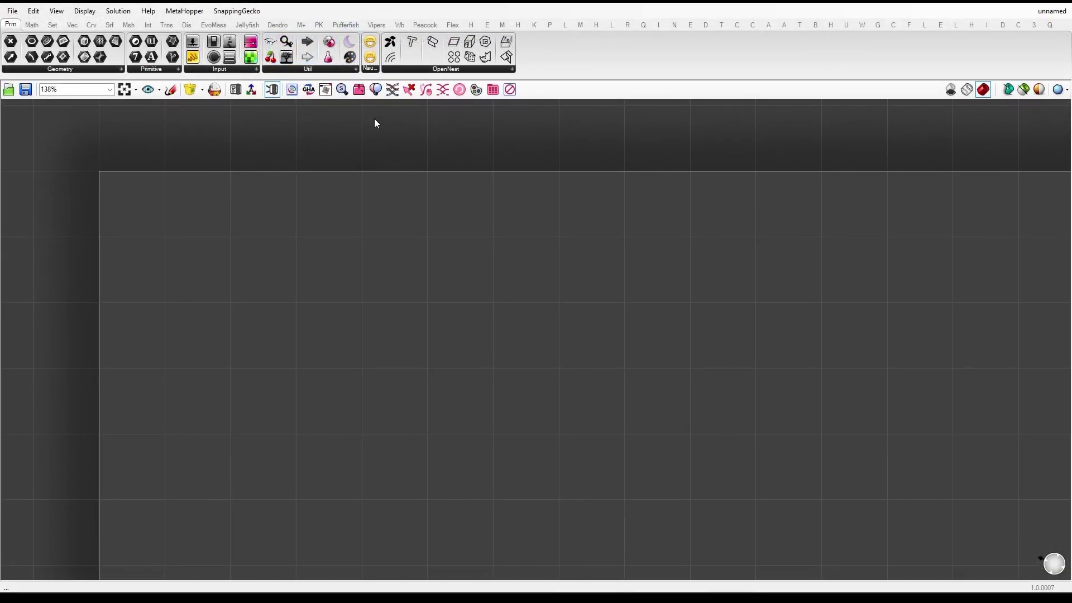
# Step: Enable the embedded Rhino view on the Grasshopper canvas and make it slightly narrower
pyautogui.click(327, 94)
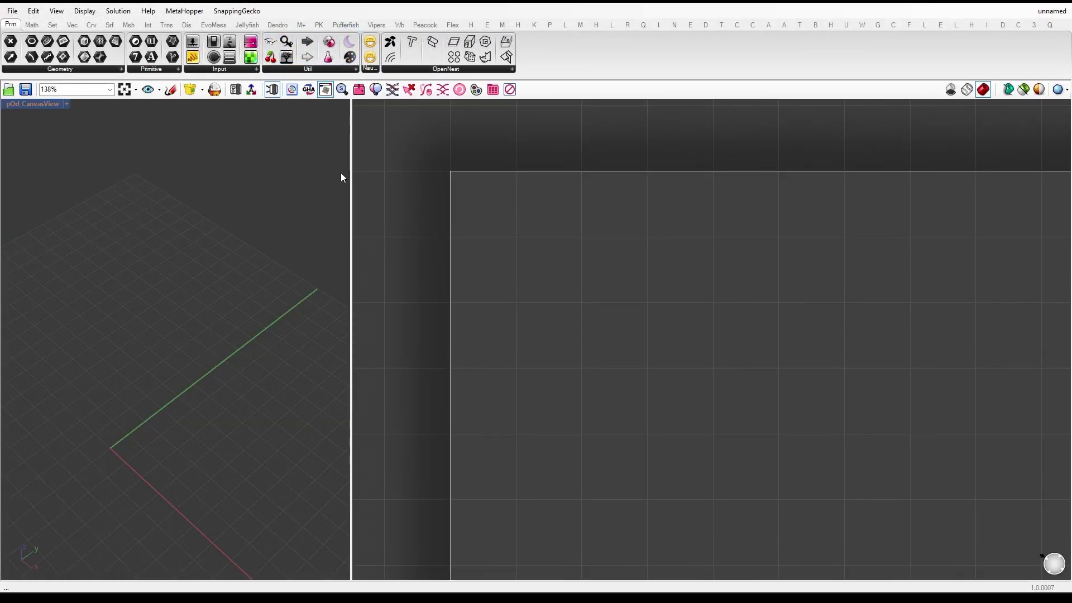
pyautogui.moveTo(351, 202); pyautogui.dragTo(328, 237)
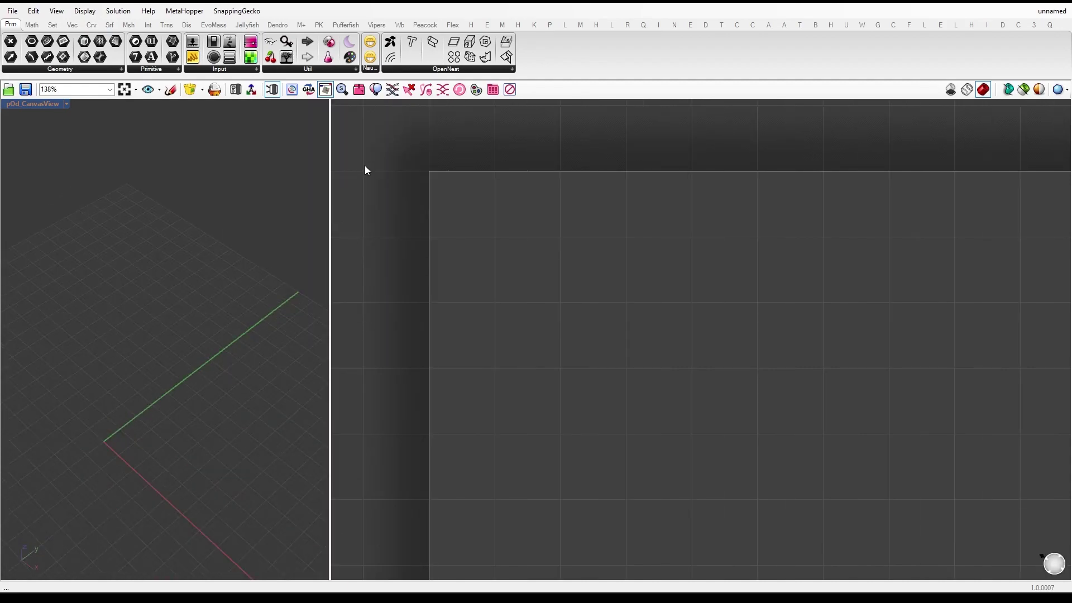
# Step: Hide the embedded Rhino view, open a floating Rhino viewport instead, and reposition and enlarge it over the canvas
pyautogui.click(329, 90)
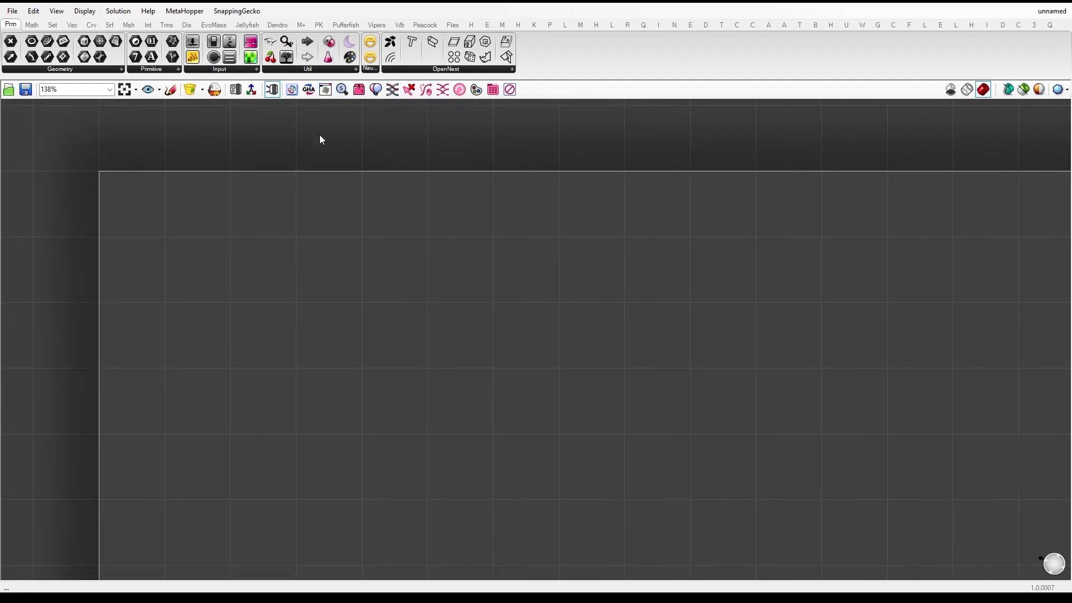
pyautogui.rightClick(327, 92)
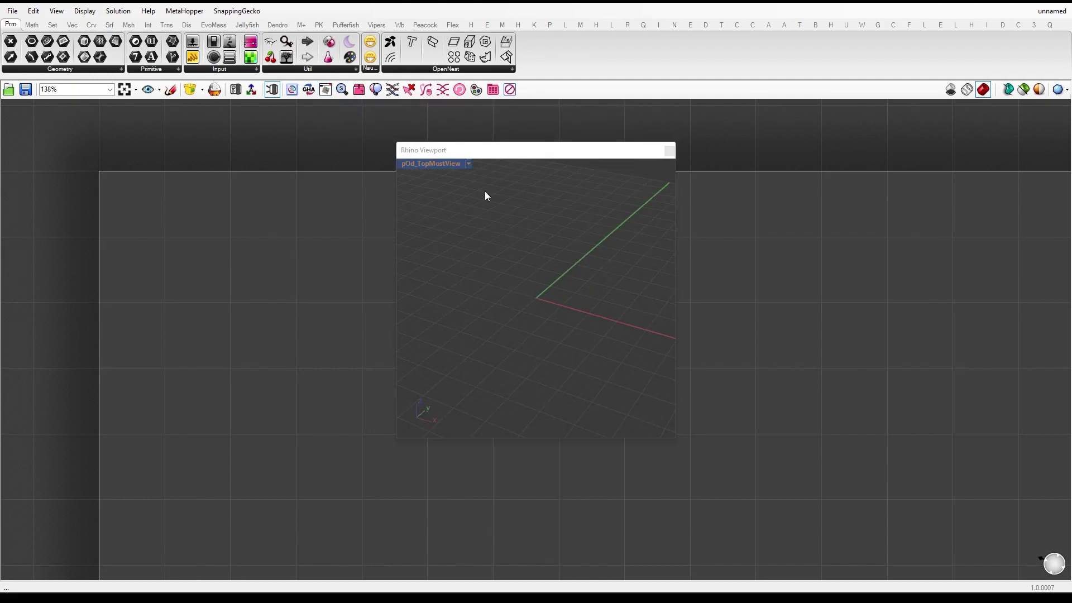
pyautogui.moveTo(533, 149); pyautogui.dragTo(190, 124)
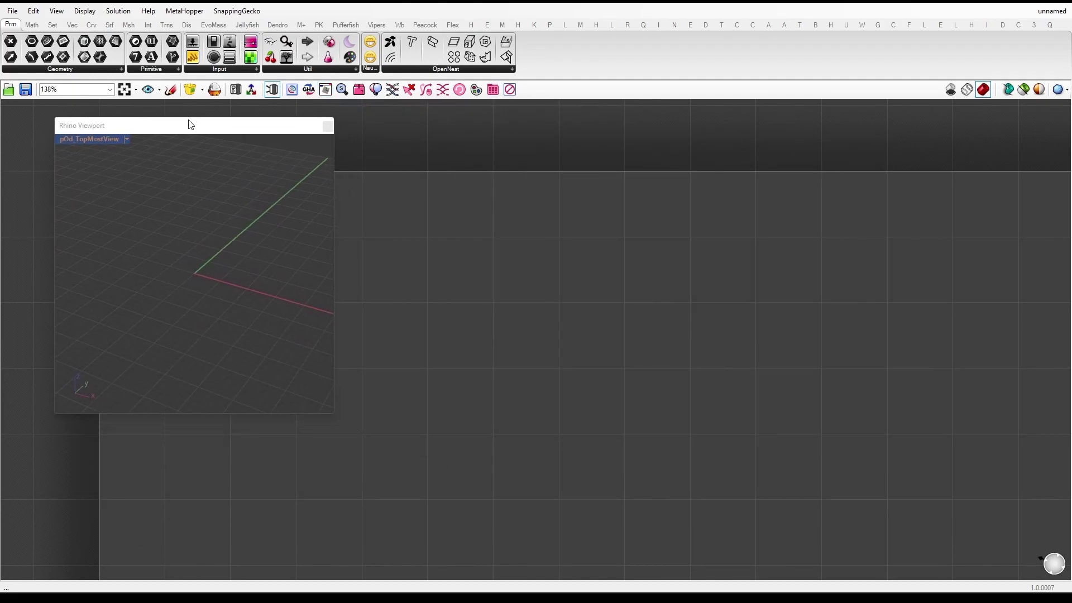
pyautogui.moveTo(337, 418); pyautogui.dragTo(382, 522)
pyautogui.moveTo(267, 37); pyautogui.dragTo(248, 75)
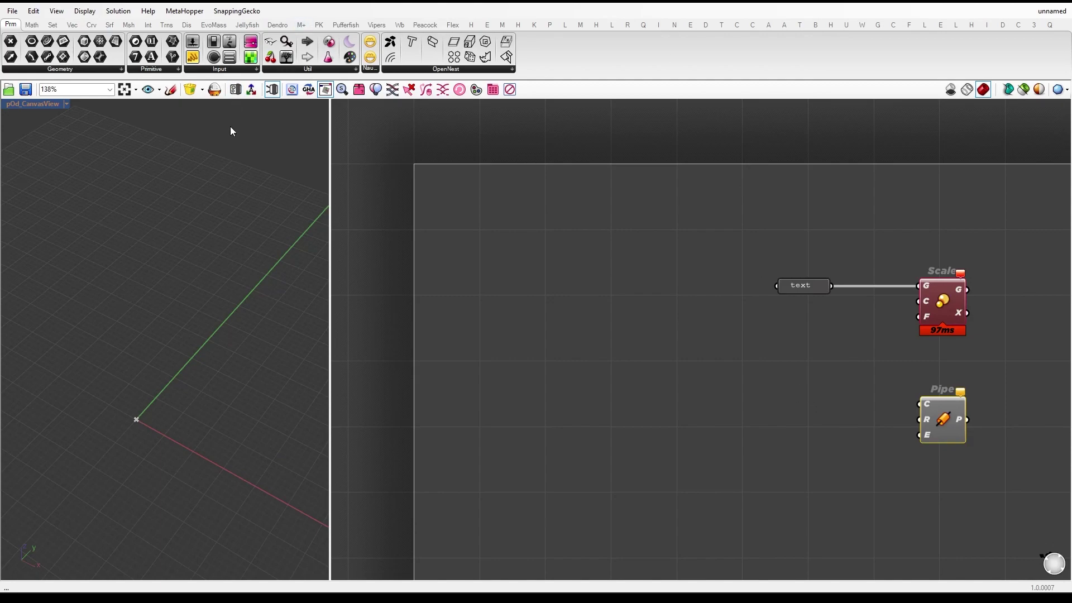
# Step: Open the pOd_Search tool, filter it to Errors and locate the Scale component on the canvas
pyautogui.click(343, 89)
pyautogui.moveTo(403, 115); pyautogui.dragTo(470, 143)
pyautogui.click(444, 156)
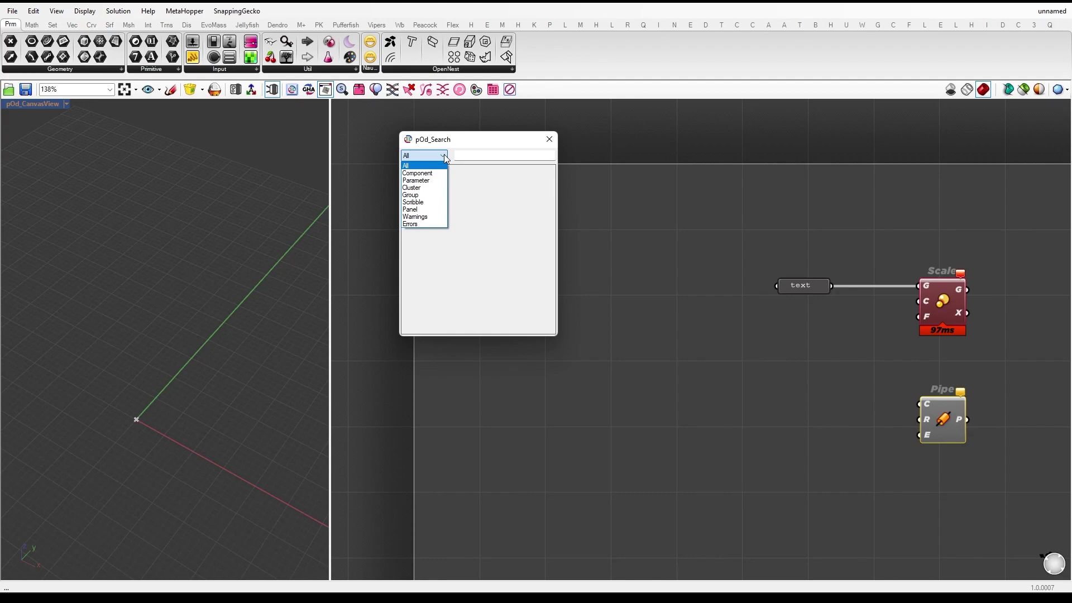
pyautogui.click(415, 223)
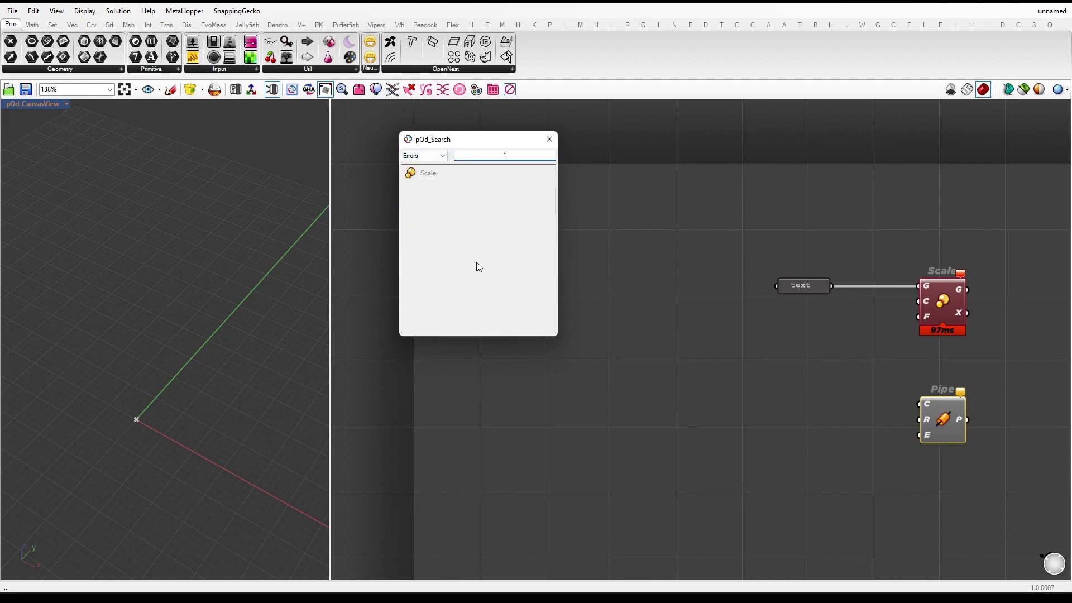
pyautogui.click(429, 174)
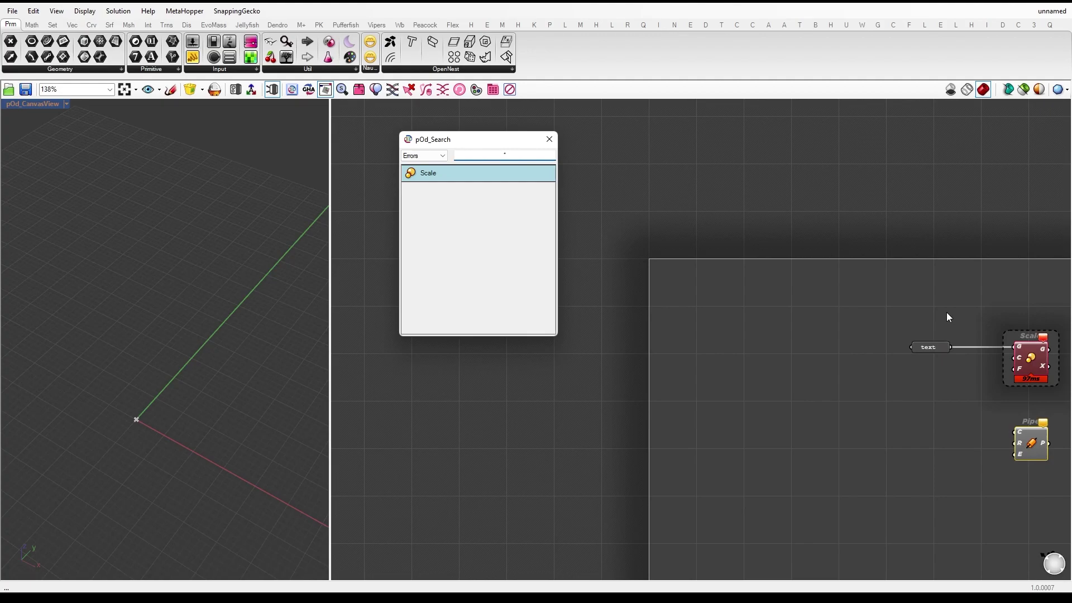
# Step: Filter the canvas search by Panel to locate the text panel, and by Warnings
pyautogui.moveTo(713, 273); pyautogui.dragTo(958, 446)
pyautogui.click(974, 424)
pyautogui.click(436, 156)
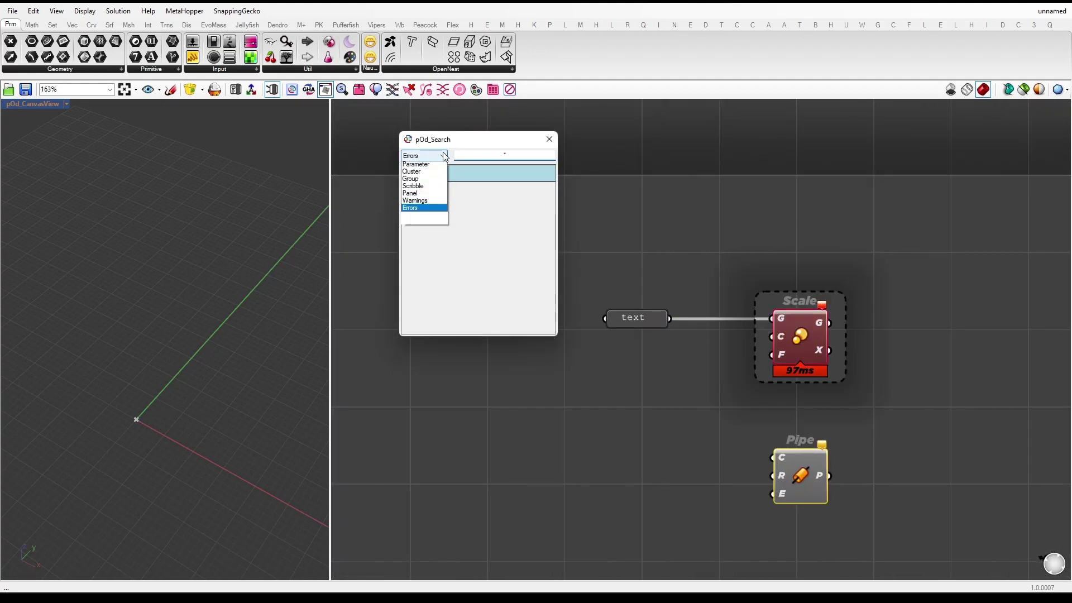
pyautogui.click(425, 210)
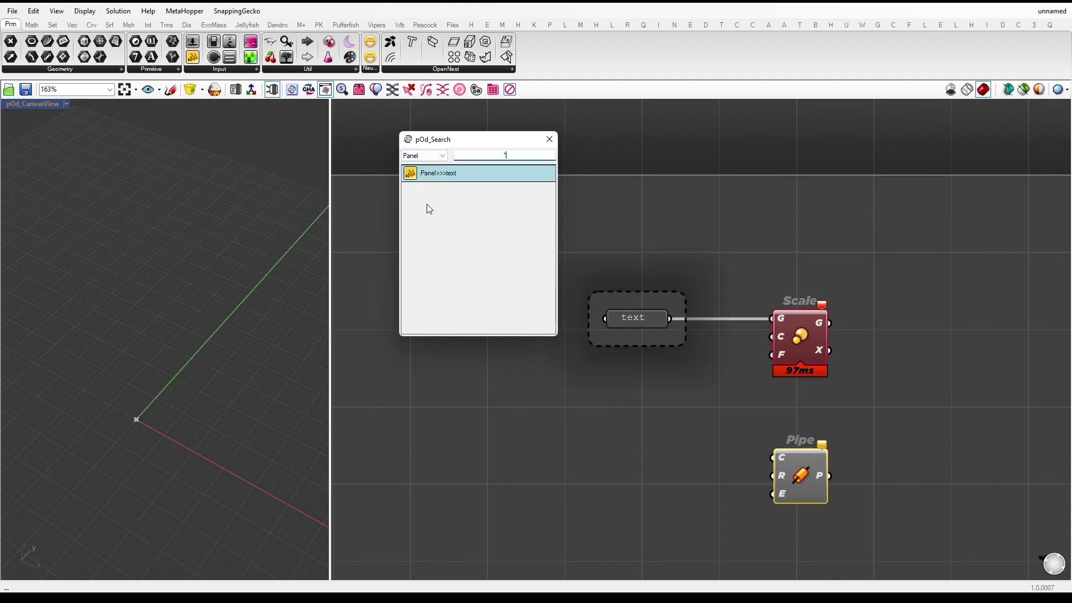
pyautogui.click(431, 157)
pyautogui.click(420, 217)
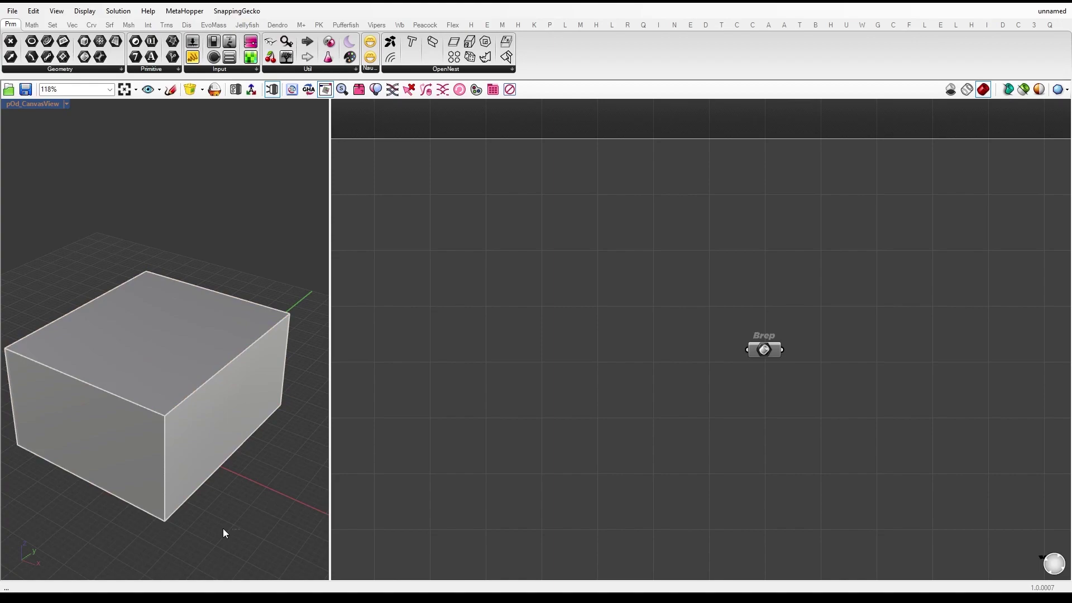
# Step: Reference the Rhino box in the Brep component and toggle the visibility of its source geometry in the viewport
pyautogui.click(113, 450)
pyautogui.moveTo(664, 261); pyautogui.dragTo(827, 399)
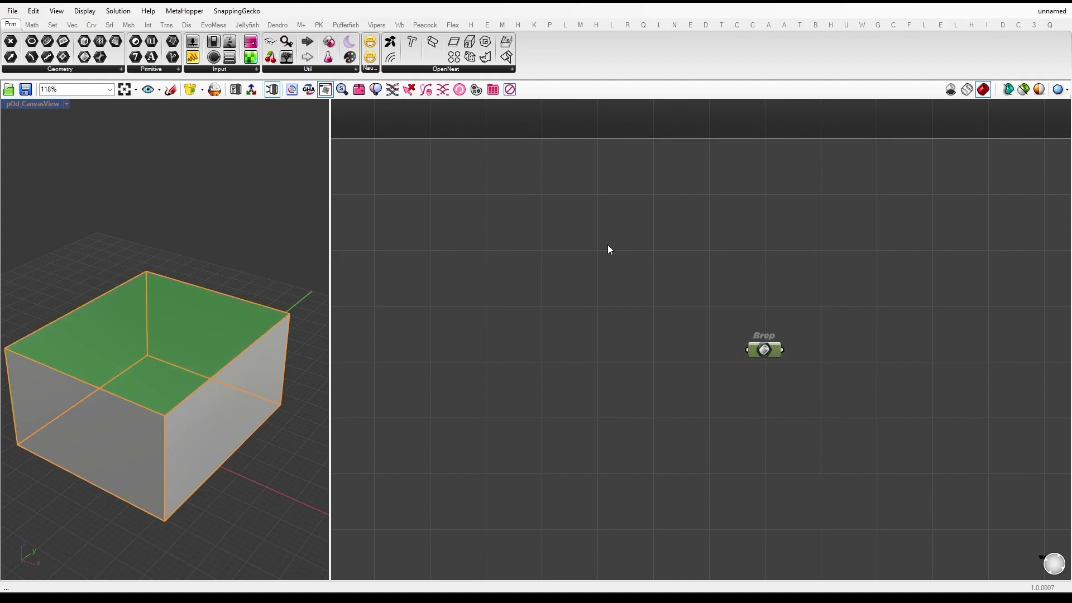
pyautogui.click(375, 90)
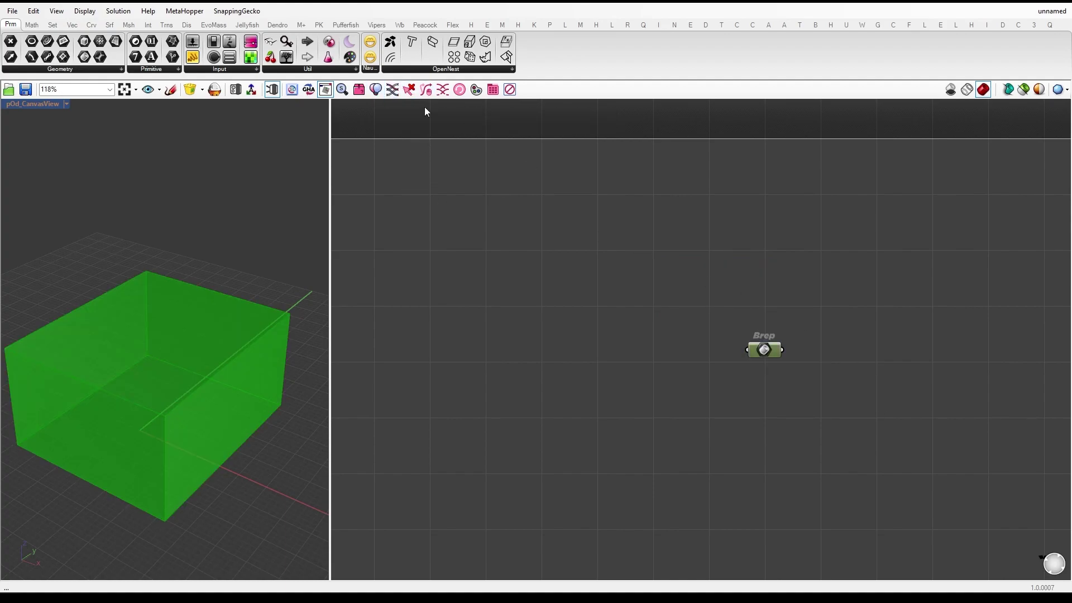
pyautogui.click(376, 90)
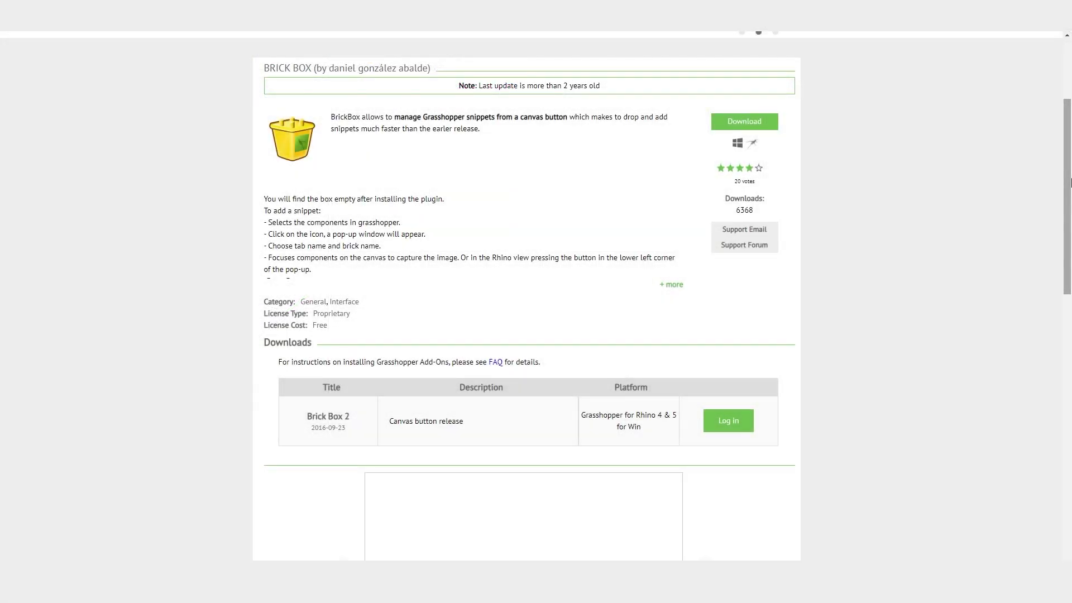
# Step: Look over the Brick Box plug-in page and its instructions for adding snippets
pyautogui.scroll(-2, 1070, 150)
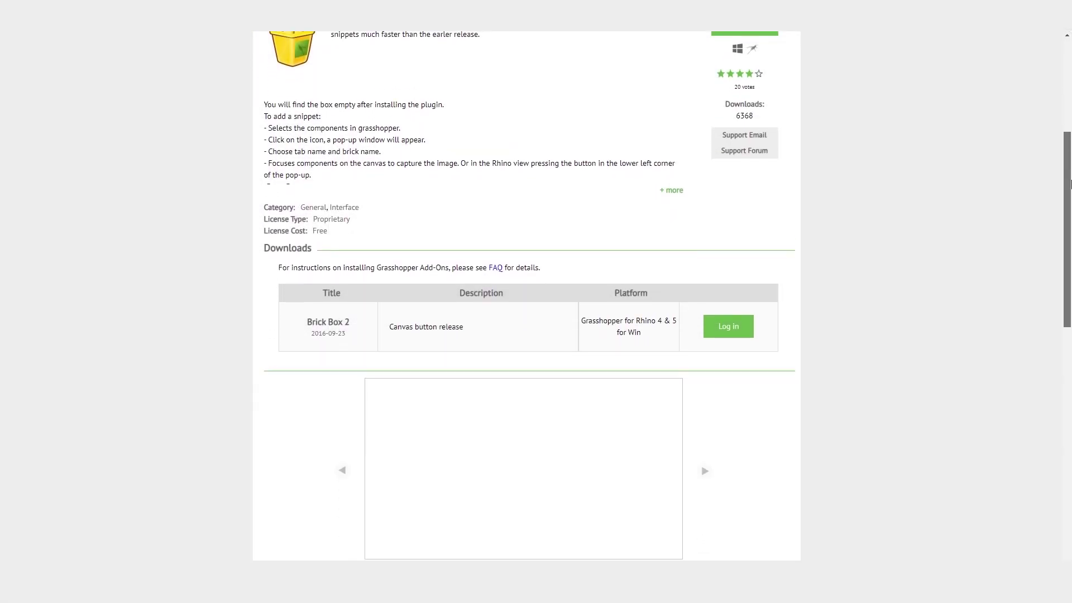
pyautogui.scroll(2, 1071, 150)
pyautogui.scroll(2, 1071, 150)
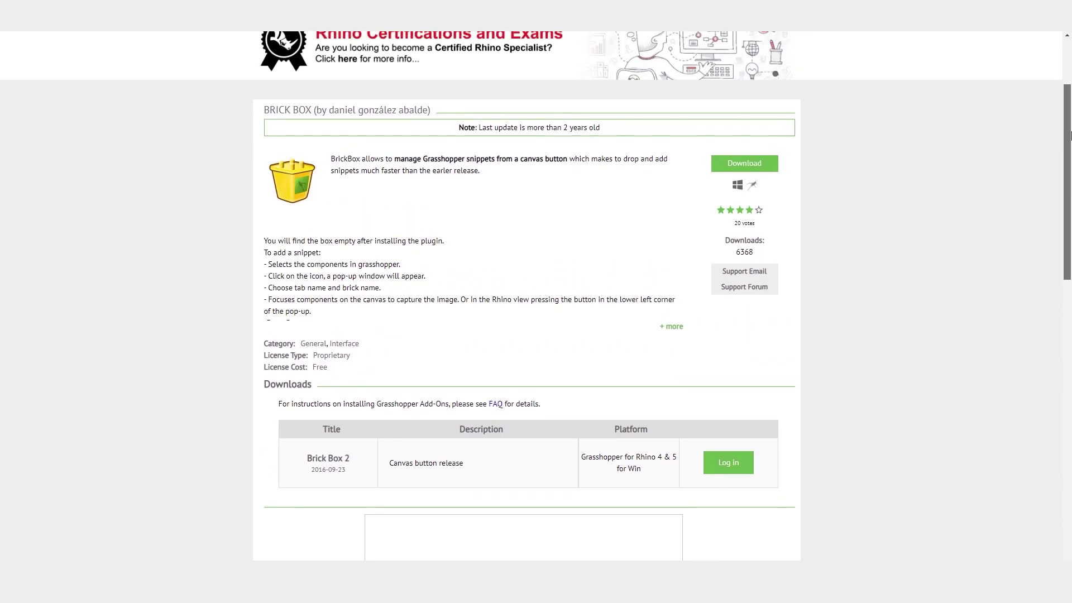
pyautogui.scroll(-2, 1070, 150)
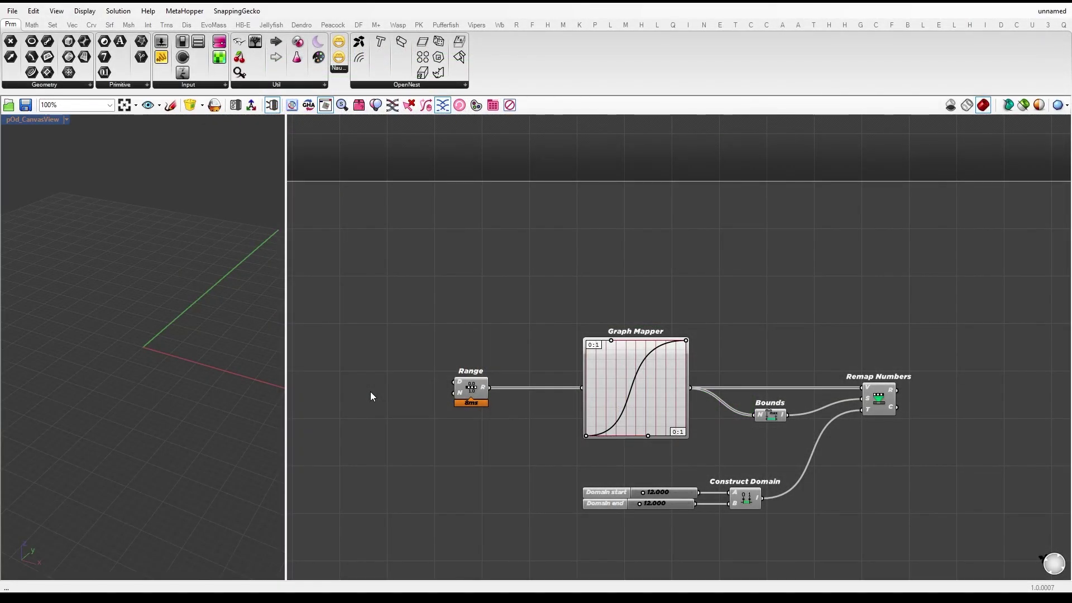
# Step: Save the whole Range, Graph Mapper and Remap Numbers definition as a brick named "Graph mapper + remap" under the tab "Graph Mapper"
pyautogui.scroll(1, 447, 403)
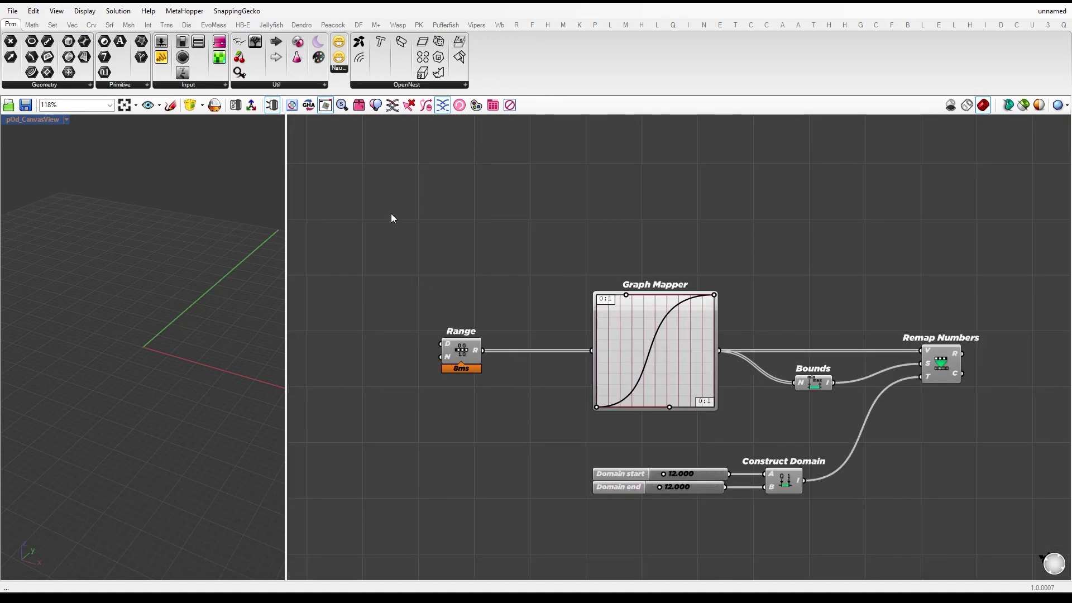
pyautogui.moveTo(508, 200); pyautogui.dragTo(491, 198, button='right')
pyautogui.moveTo(424, 289); pyautogui.dragTo(987, 558)
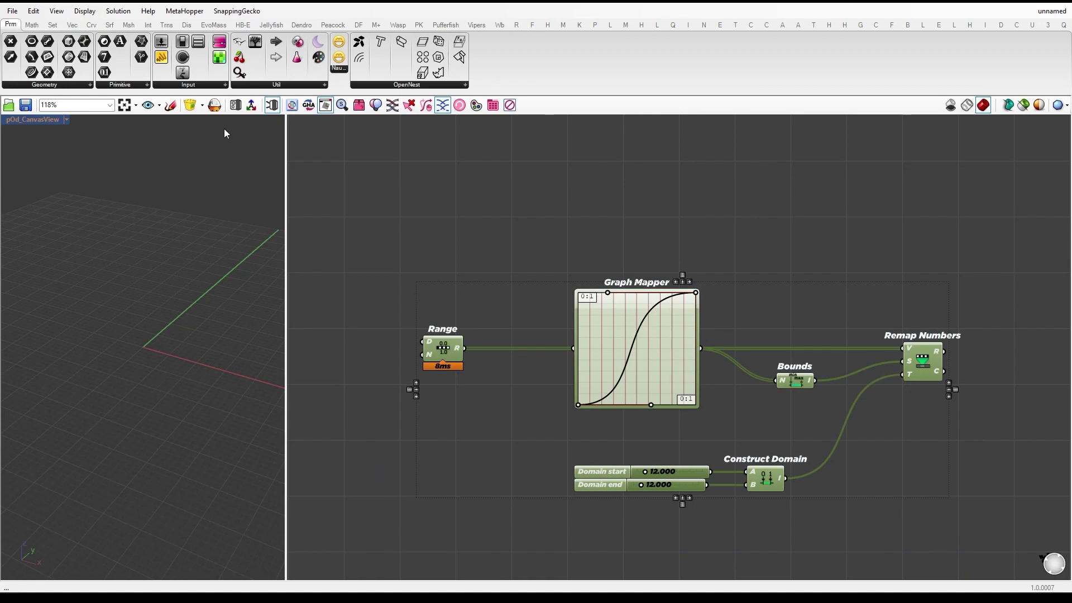
pyautogui.click(190, 106)
pyautogui.moveTo(328, 119); pyautogui.dragTo(508, 200)
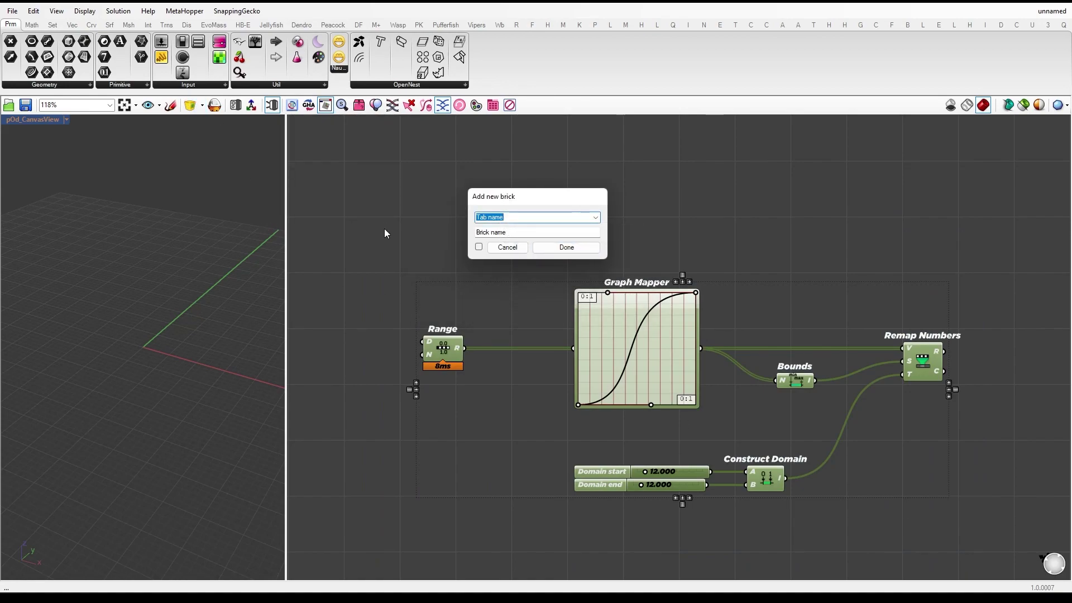
pyautogui.write('Graph Mapper')
pyautogui.press('Tab')
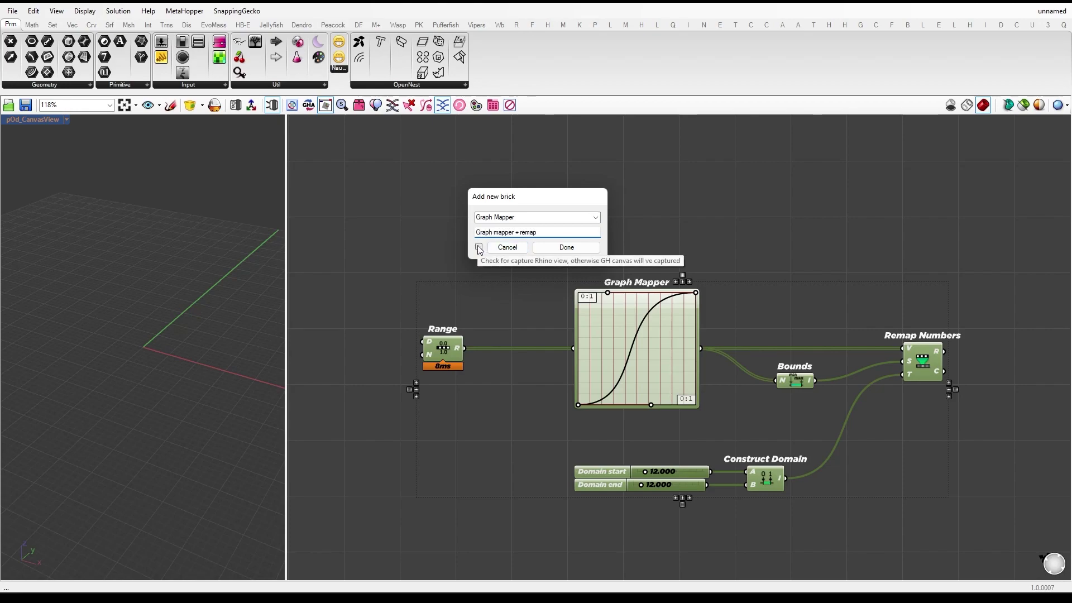
pyautogui.moveTo(561, 201); pyautogui.dragTo(596, 151)
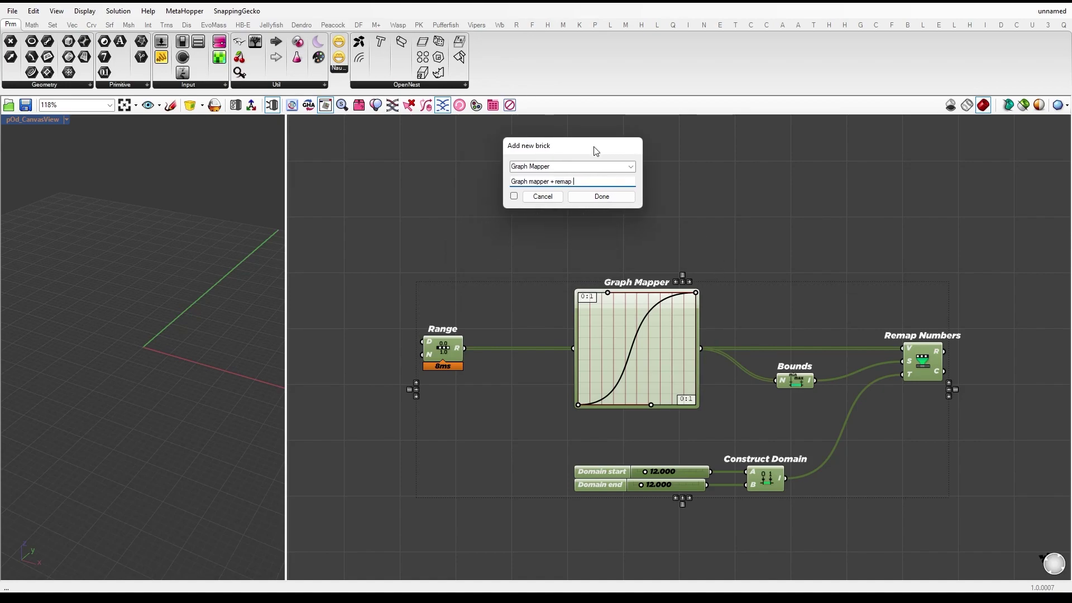
pyautogui.click(599, 198)
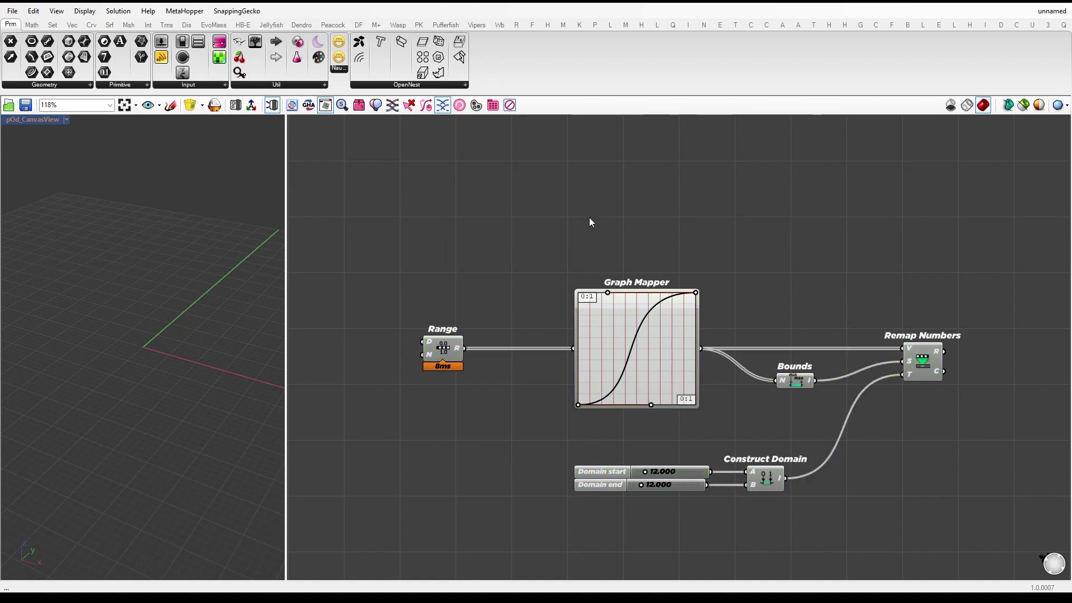
# Step: Insert the saved "Graph mapper + remap" brick onto the empty canvas
pyautogui.click(200, 109)
pyautogui.click(201, 108)
pyautogui.click(201, 108)
pyautogui.moveTo(224, 123)
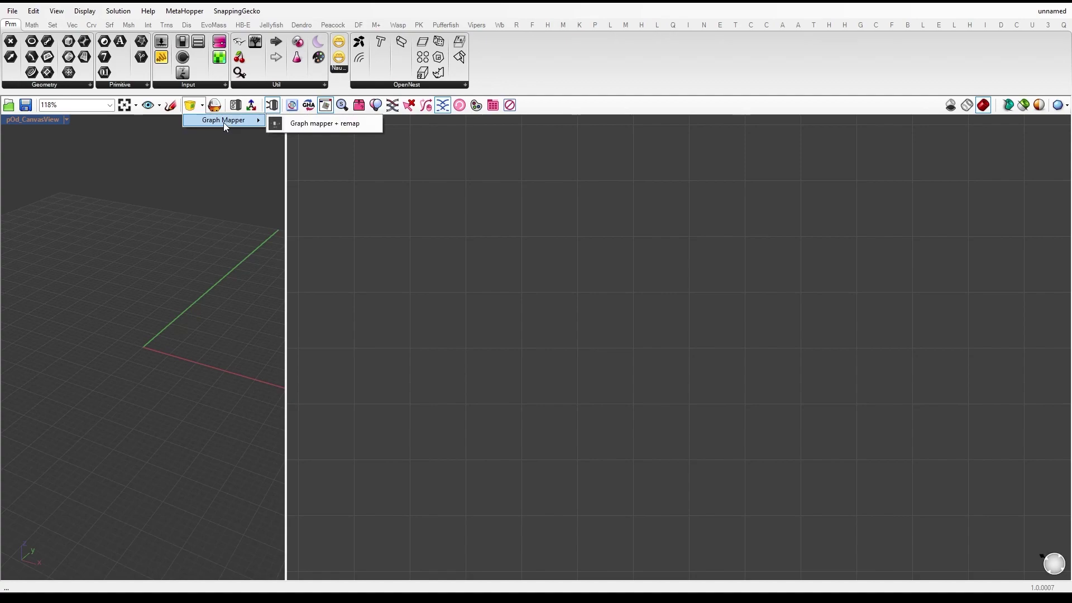
pyautogui.click(319, 123)
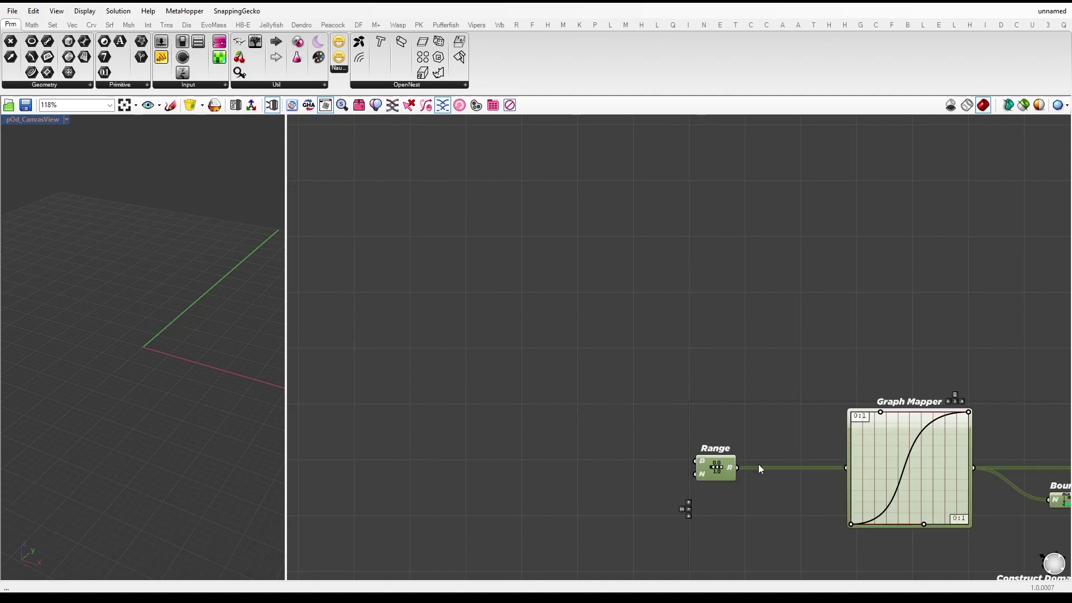
pyautogui.moveTo(866, 447); pyautogui.dragTo(612, 279, button='right')
pyautogui.click(491, 409)
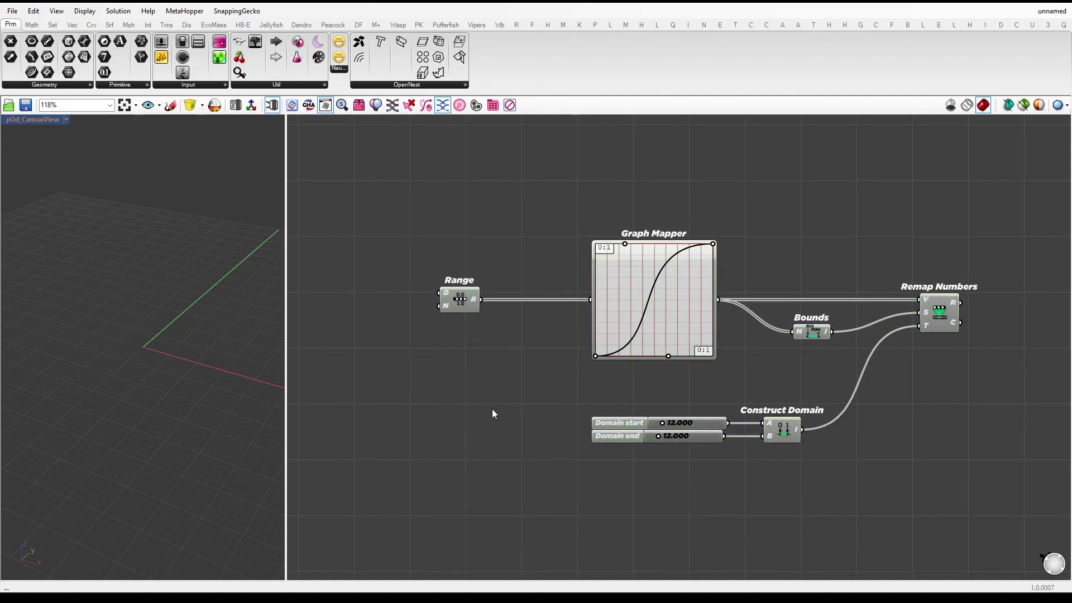
# Step: Insert a second copy of the "Graph mapper + remap" brick below the first one
pyautogui.scroll(-3, 553, 269)
pyautogui.scroll(2, 554, 269)
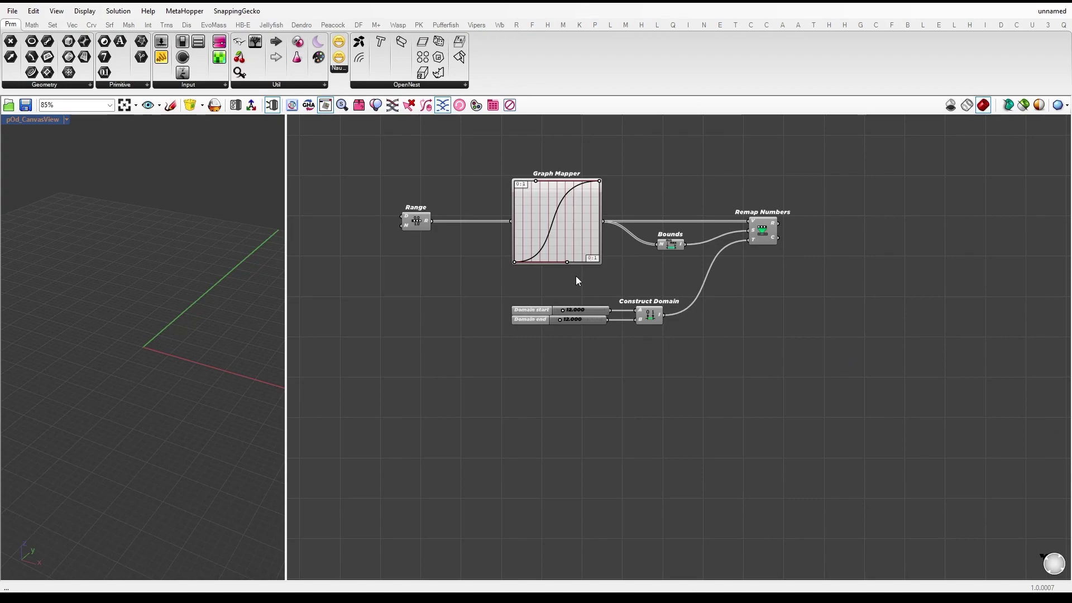
pyautogui.click(202, 106)
pyautogui.moveTo(234, 123)
pyautogui.click(326, 128)
pyautogui.click(532, 493)
pyautogui.moveTo(602, 511); pyautogui.dragTo(499, 400)
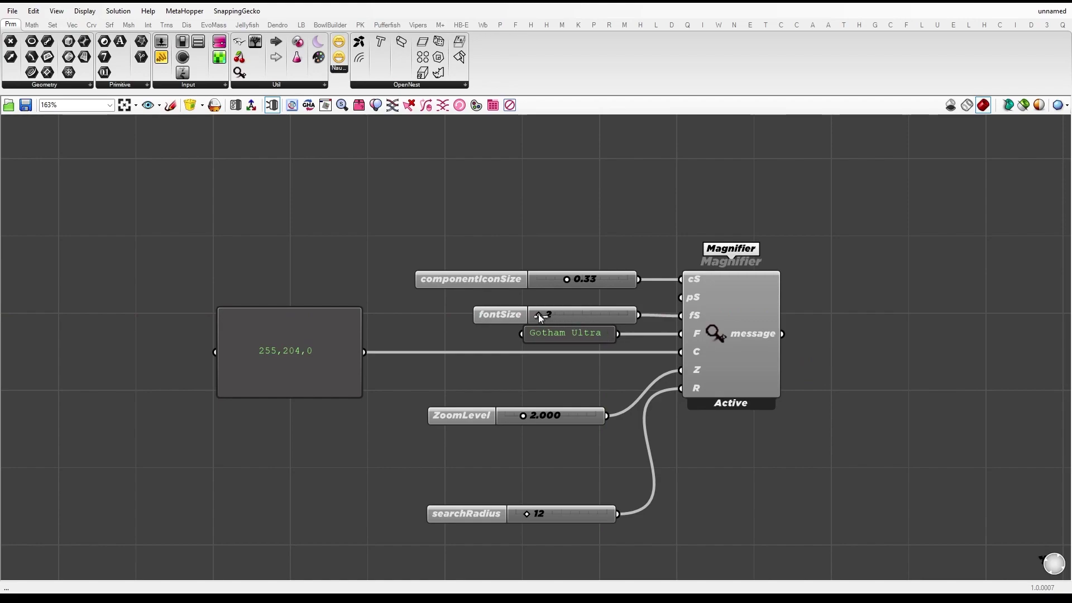
# Step: Set the Magnifier's fontSize to 38 and ZoomLevel to 0.720, and test the enlarged label on a zoomed-out canvas
pyautogui.moveTo(539, 316); pyautogui.dragTo(572, 316)
pyautogui.moveTo(524, 418); pyautogui.dragTo(515, 417)
pyautogui.scroll(-3, 511, 358)
pyautogui.scroll(-2, 511, 357)
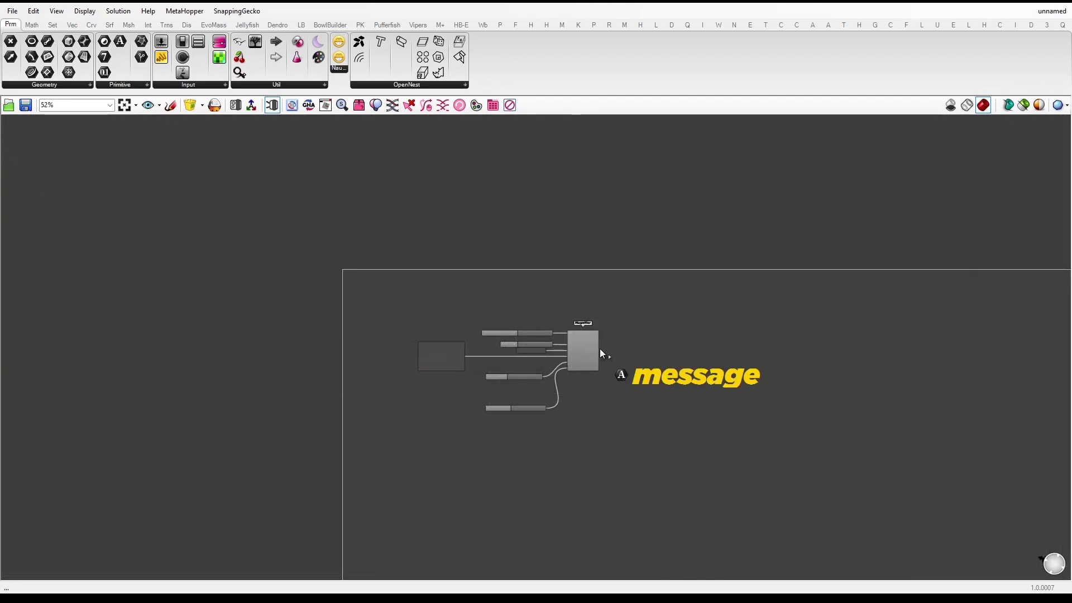
# Step: Set the Magnifier's searchRadius to 75 and draw a wire from its message output toward the small separate component
pyautogui.scroll(6, 600, 348)
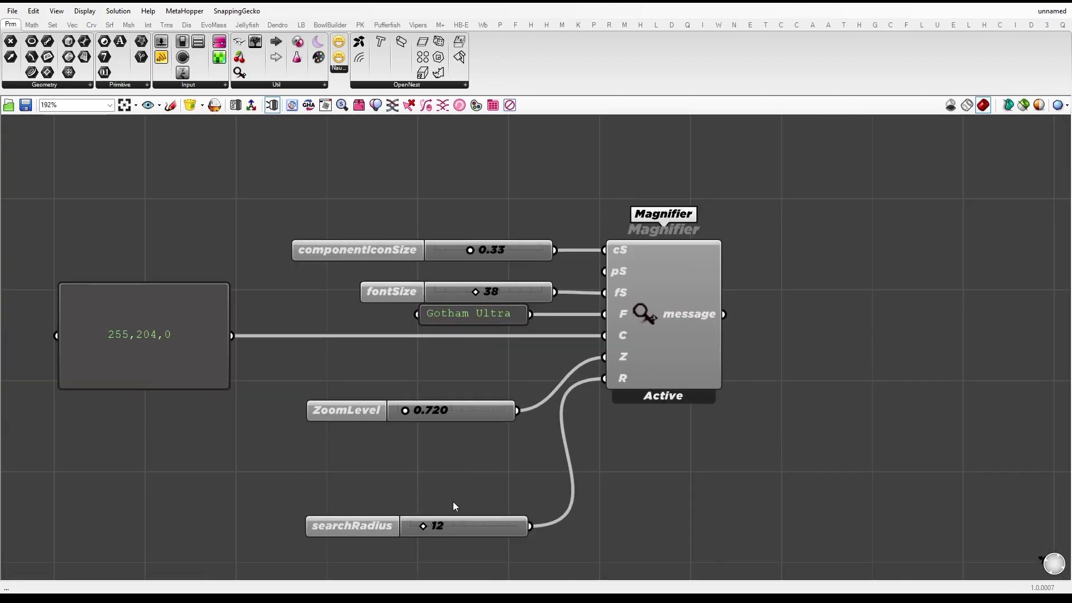
pyautogui.moveTo(421, 531); pyautogui.dragTo(487, 525)
pyautogui.scroll(-4, 464, 440)
pyautogui.scroll(1, 617, 426)
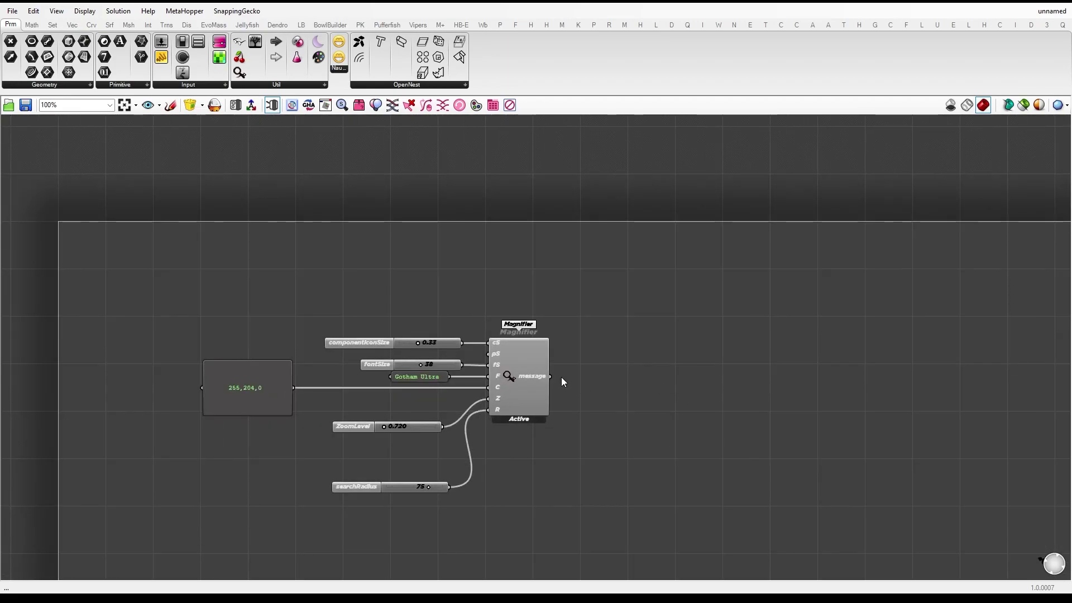
pyautogui.scroll(-3, 555, 380)
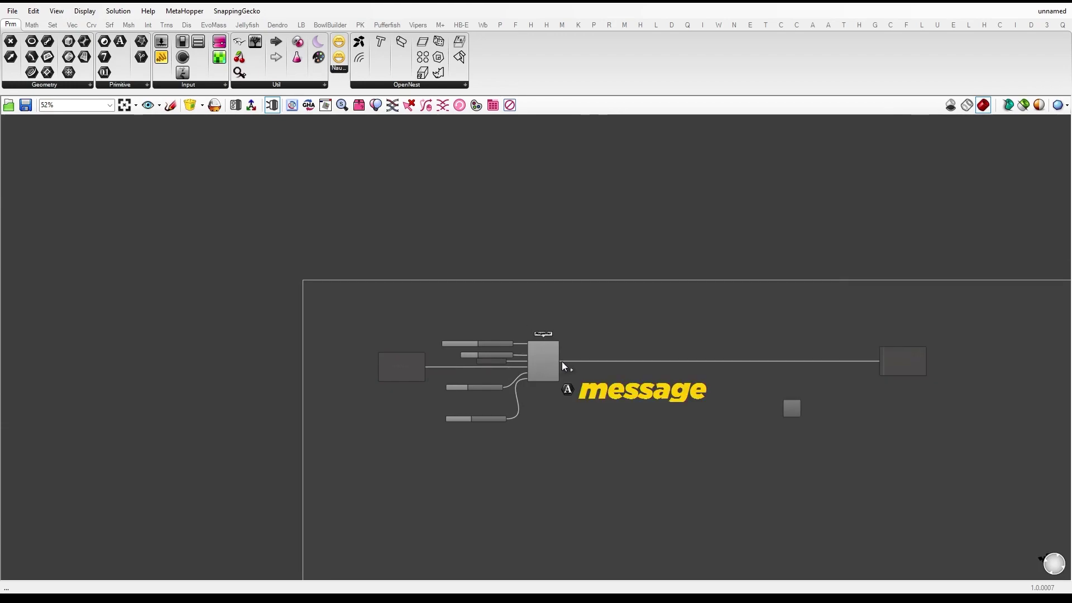
pyautogui.moveTo(562, 363); pyautogui.dragTo(776, 413)
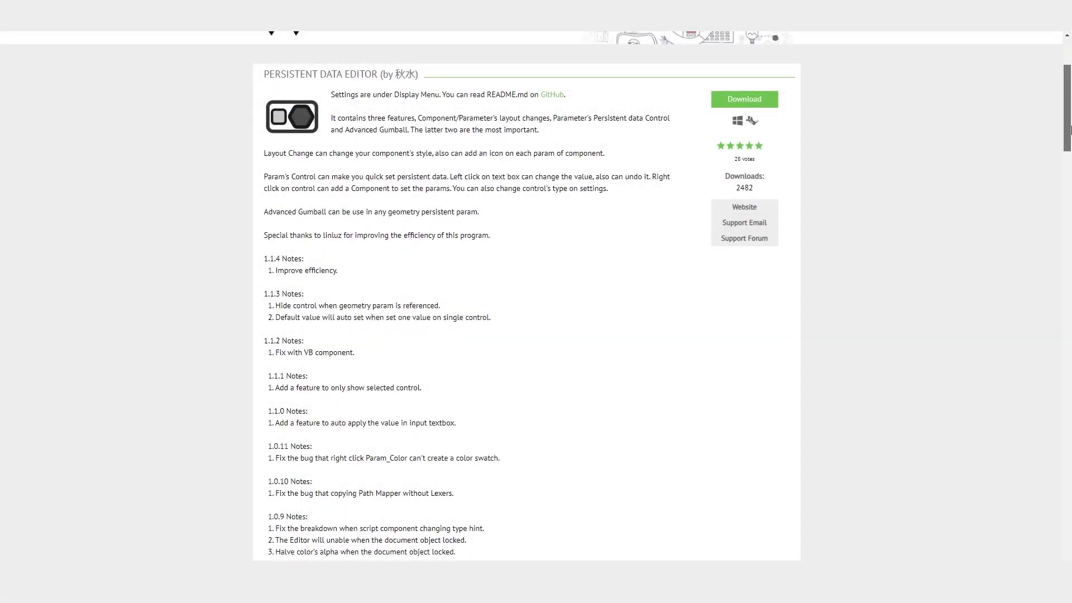
# Step: Look over the Persistent Data Editor plug-in page and its version notes
pyautogui.moveTo(1071, 129); pyautogui.dragTo(1070, 178)
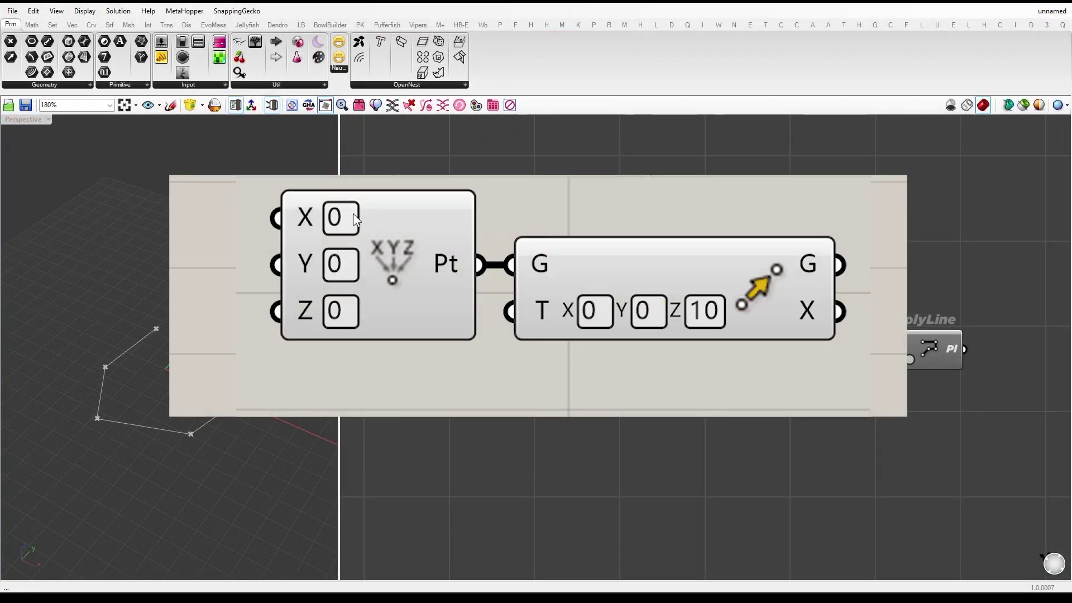
# Step: Set the Construct Point component's X value to 19 and position the Vector XYZ component that feeds the Move component's T input
pyautogui.click(355, 218)
pyautogui.click(356, 219)
pyautogui.write('19')
pyautogui.press('Return')
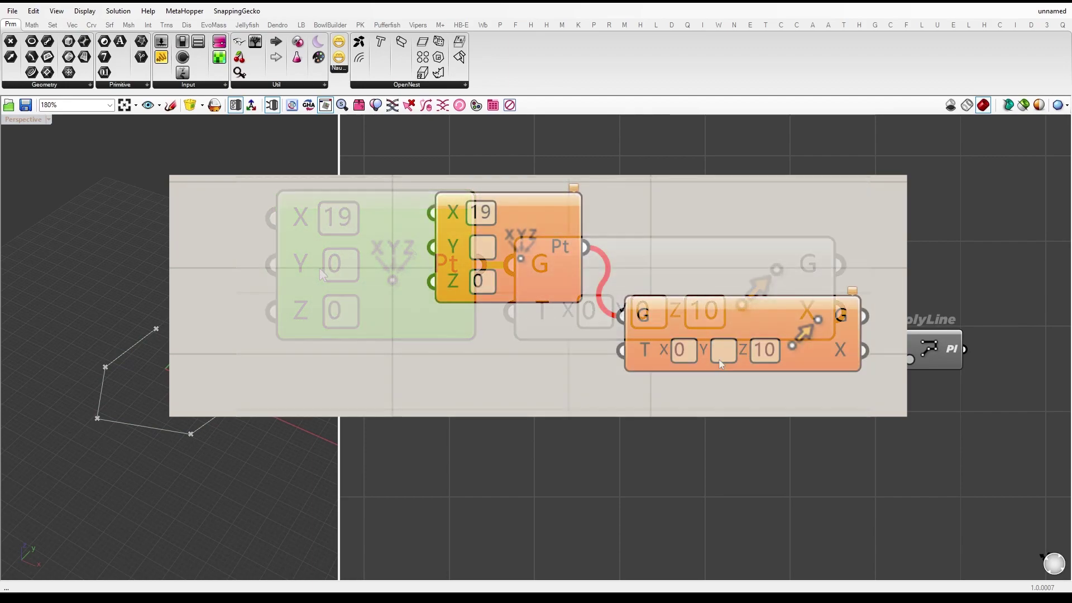
pyautogui.moveTo(475, 357); pyautogui.dragTo(585, 359)
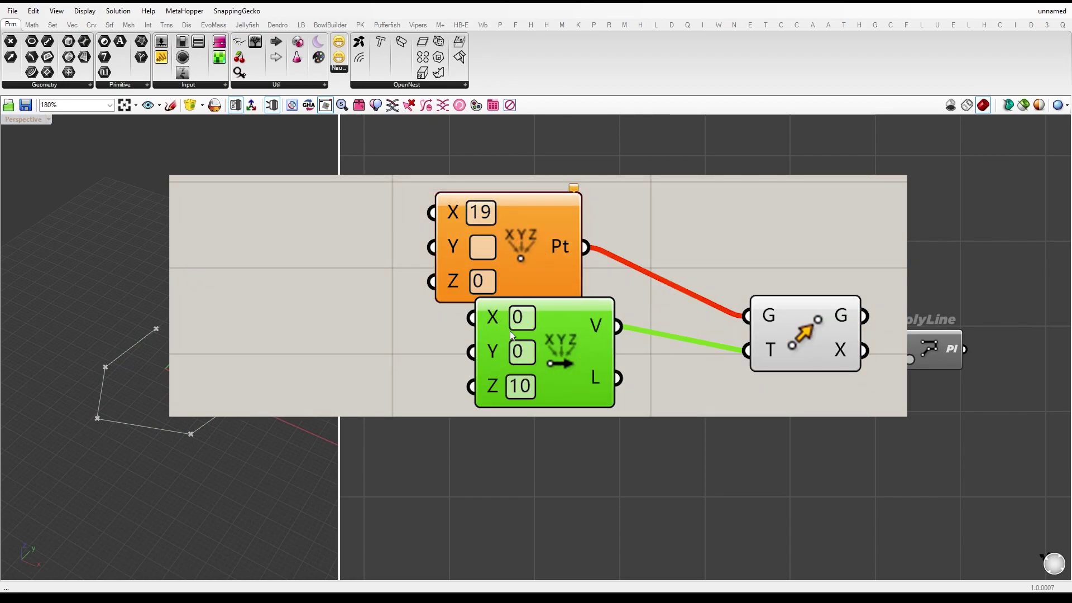
# Step: Set the PolyLine component's Closed input to True directly on the component
pyautogui.moveTo(520, 383); pyautogui.dragTo(316, 393)
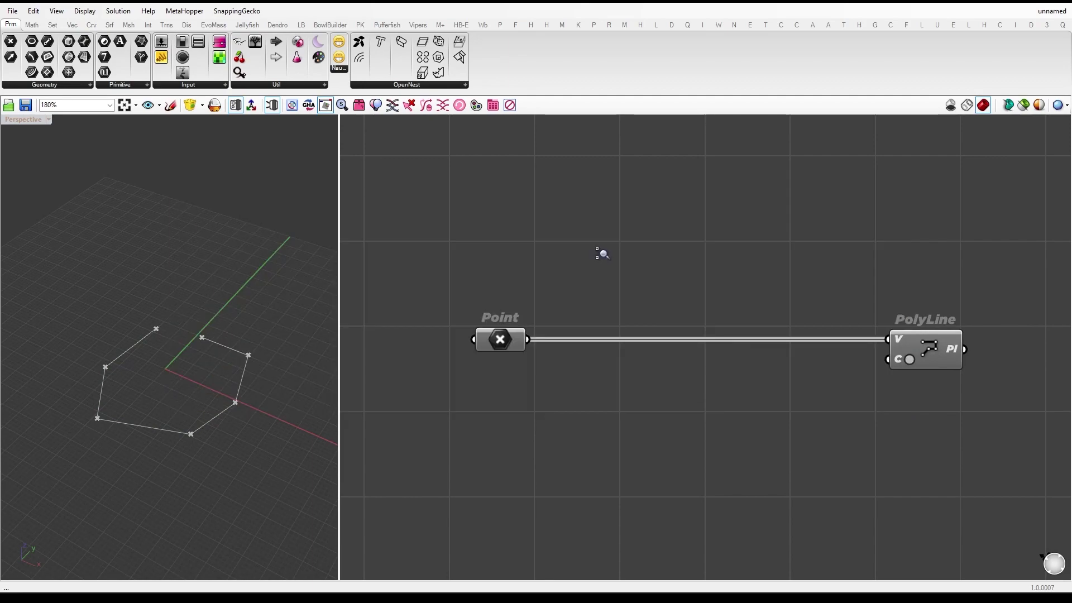
pyautogui.scroll(1, 597, 254)
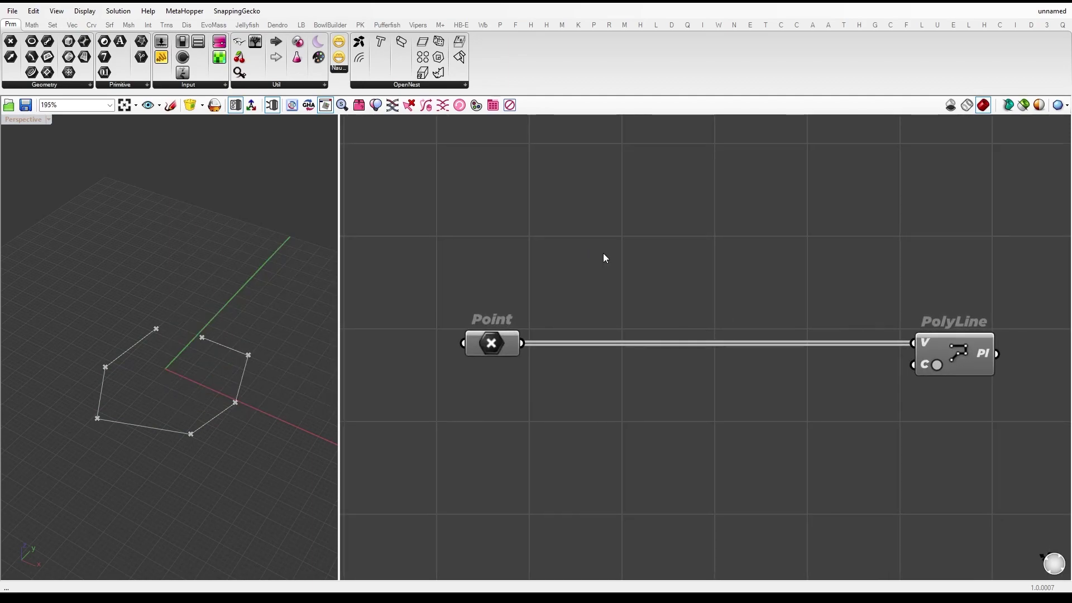
pyautogui.click(936, 372)
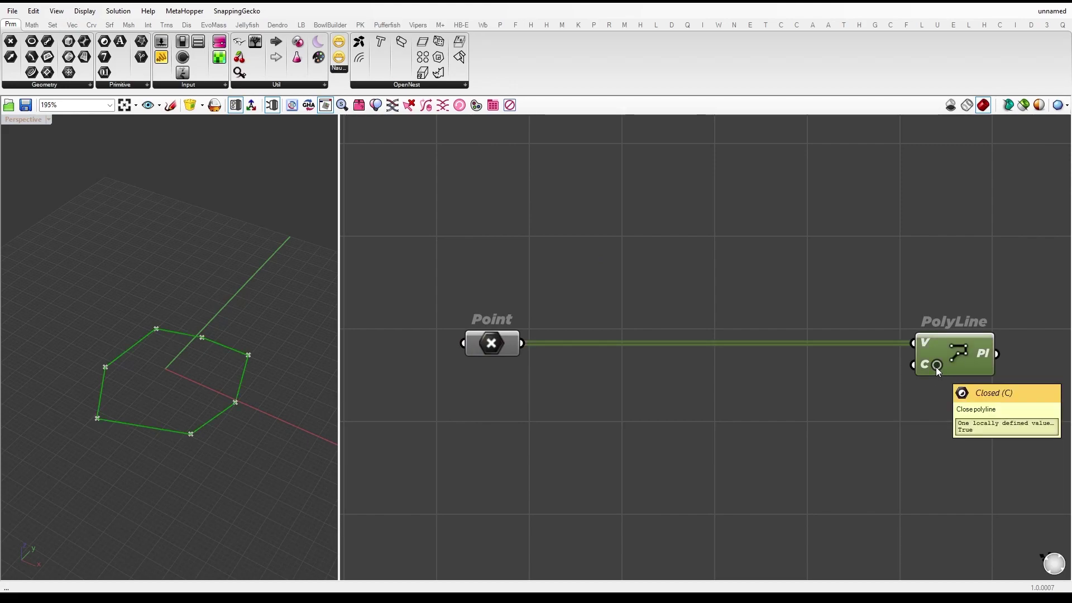
# Step: Change the Extend Curve component's Type to Arc and then to the option listed below Arc
pyautogui.scroll(-3, 639, 306)
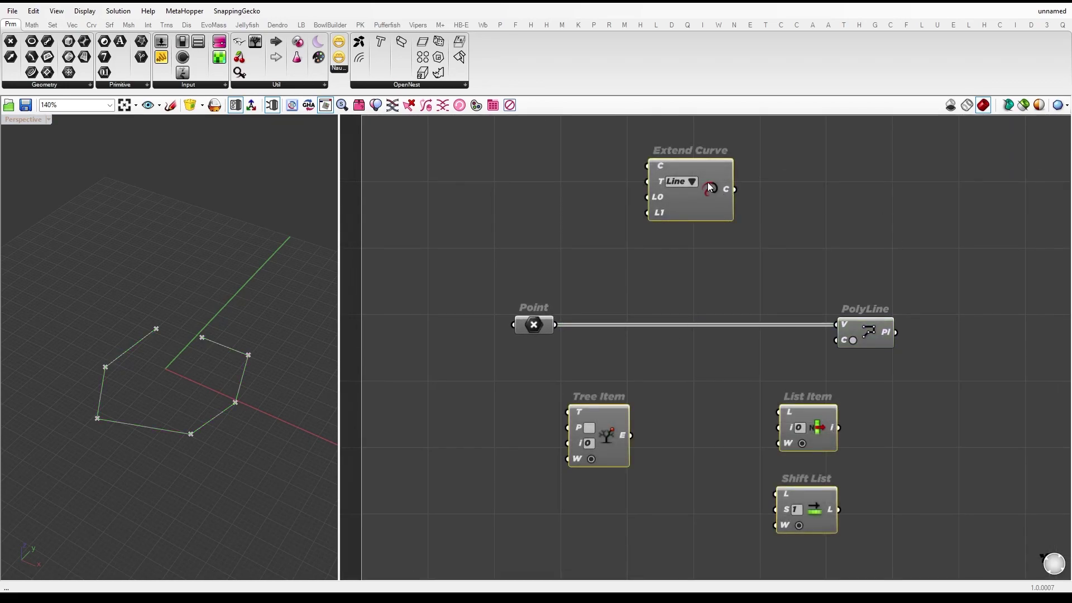
pyautogui.click(692, 179)
pyautogui.click(723, 200)
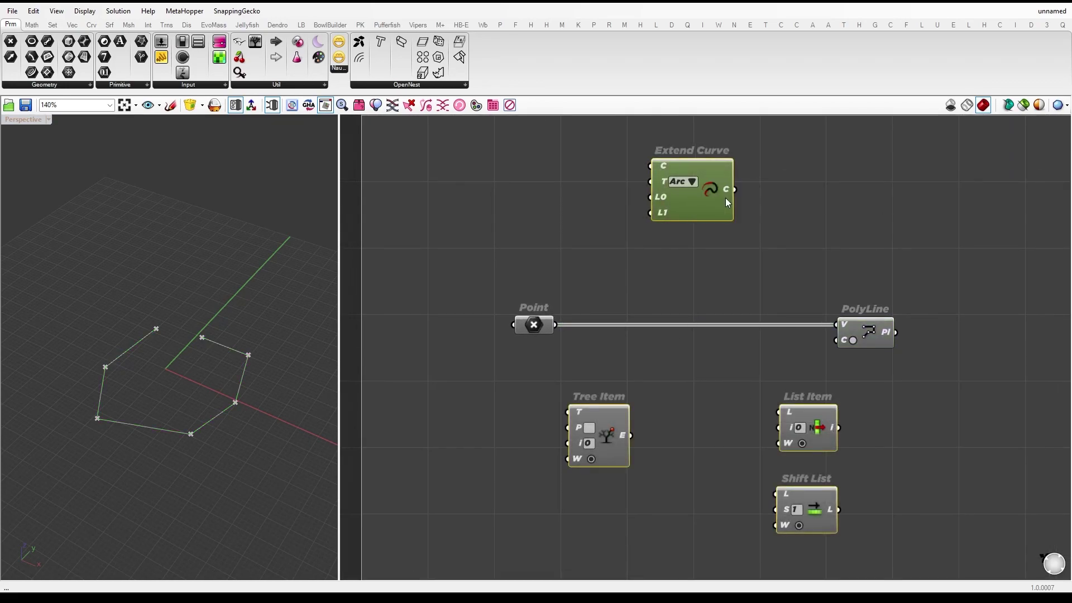
pyautogui.click(692, 181)
pyautogui.click(716, 212)
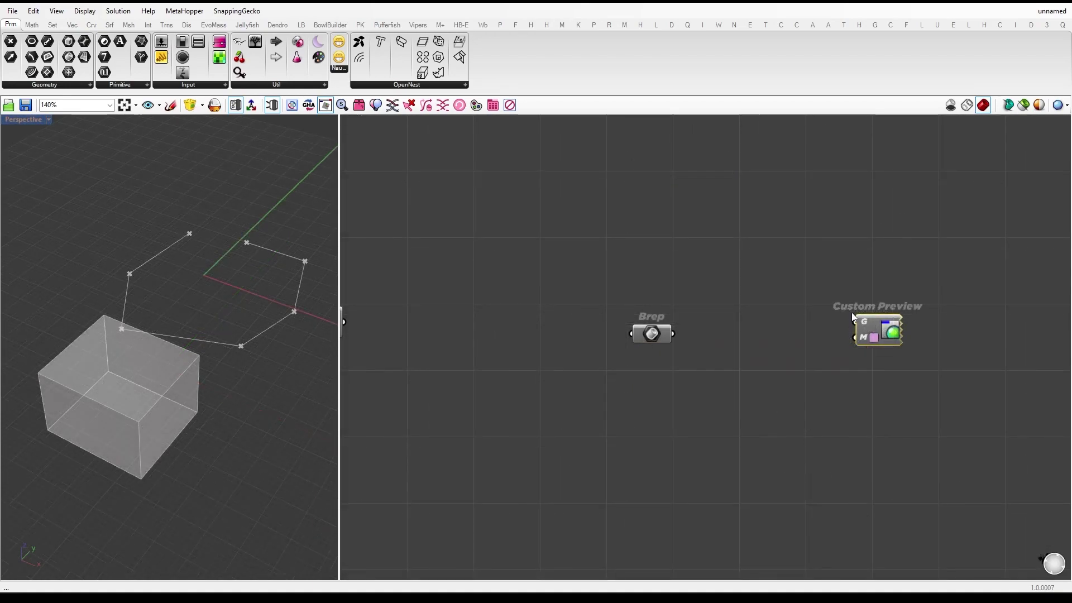
# Step: Wire the Brep into the Custom Preview component's G input and give its material a pale cream colour
pyautogui.moveTo(673, 336); pyautogui.dragTo(854, 322)
pyautogui.moveTo(871, 316); pyautogui.dragTo(851, 320)
pyautogui.click(852, 343)
pyautogui.moveTo(930, 364); pyautogui.dragTo(989, 300)
pyautogui.click(940, 296)
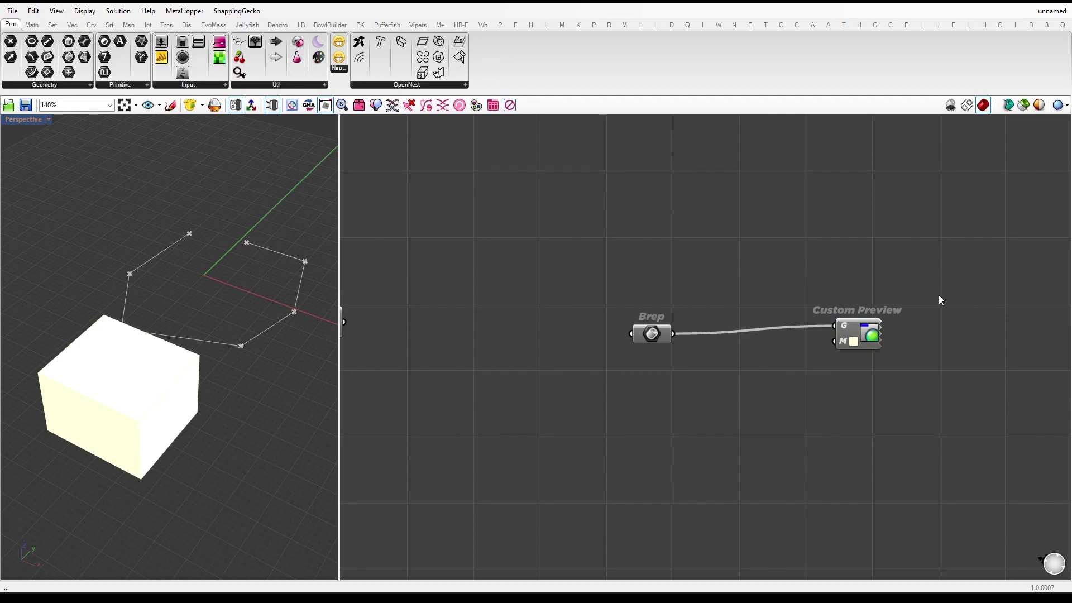
# Step: Align the Custom Preview component with the Brep and adjust its material colour again
pyautogui.moveTo(866, 331); pyautogui.dragTo(864, 341)
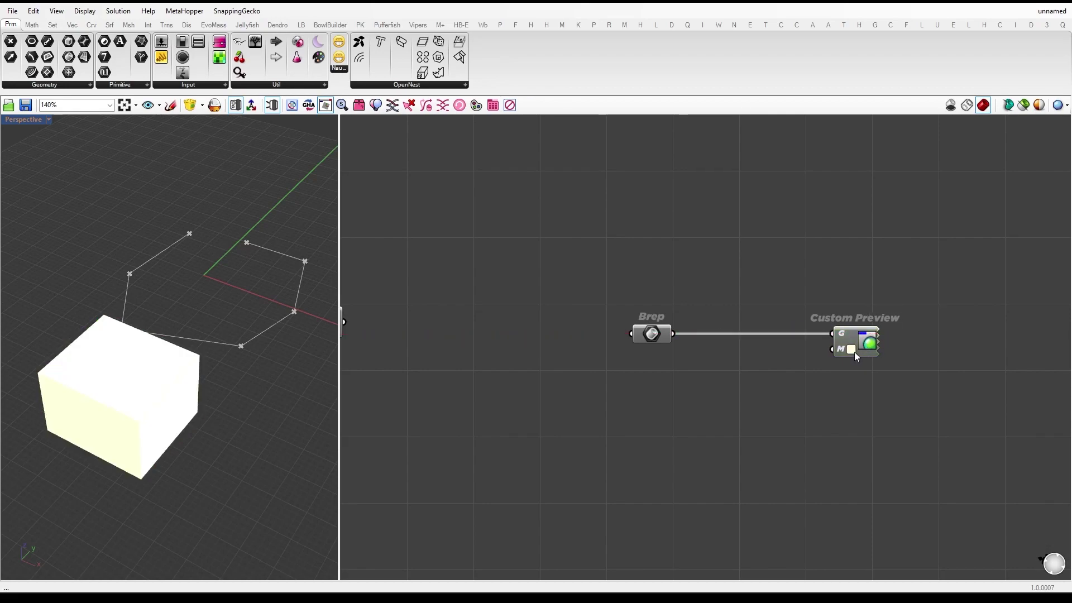
pyautogui.click(852, 350)
pyautogui.click(899, 417)
pyautogui.click(675, 416)
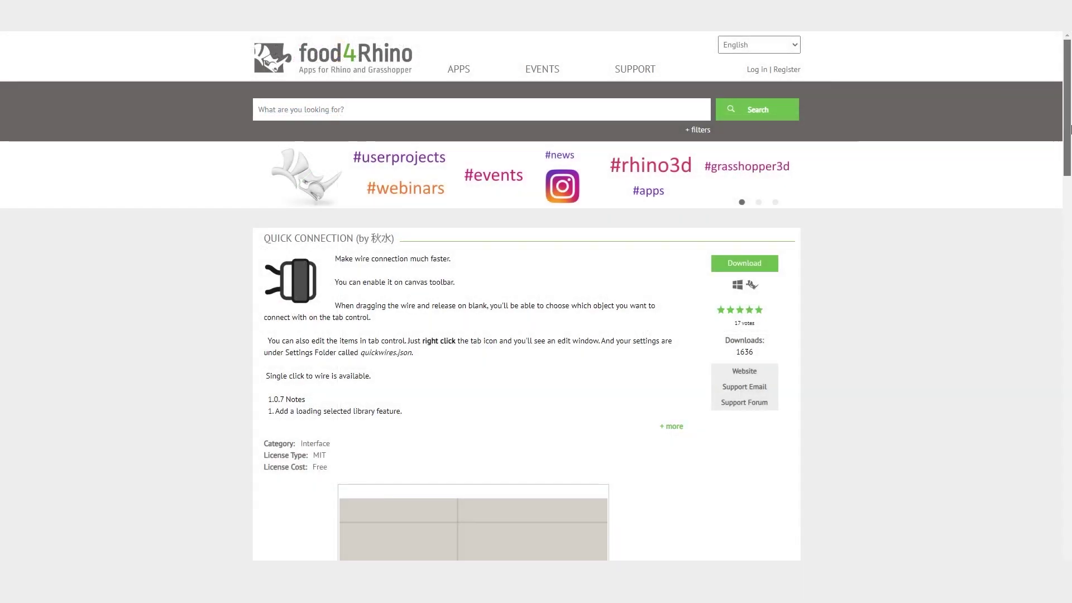
# Step: Look over the Quick Connection plug-in page on food4Rhino
pyautogui.moveTo(1070, 130); pyautogui.dragTo(1071, 263)
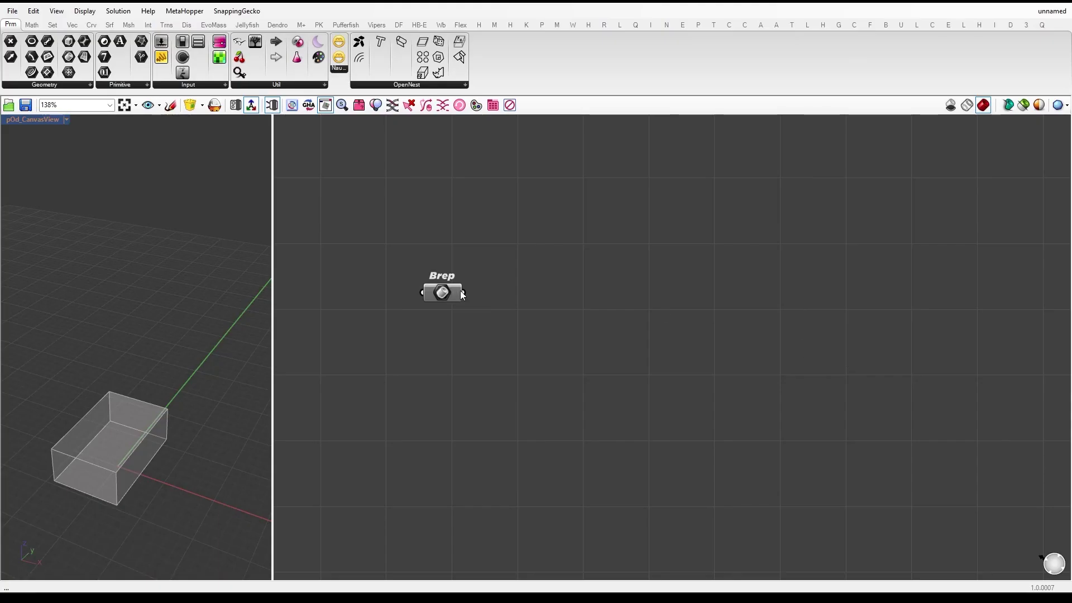
# Step: Attach a Scale component to the Brep's output with Quick Connection and feed its Factor input from a number slider
pyautogui.moveTo(462, 293); pyautogui.dragTo(817, 299)
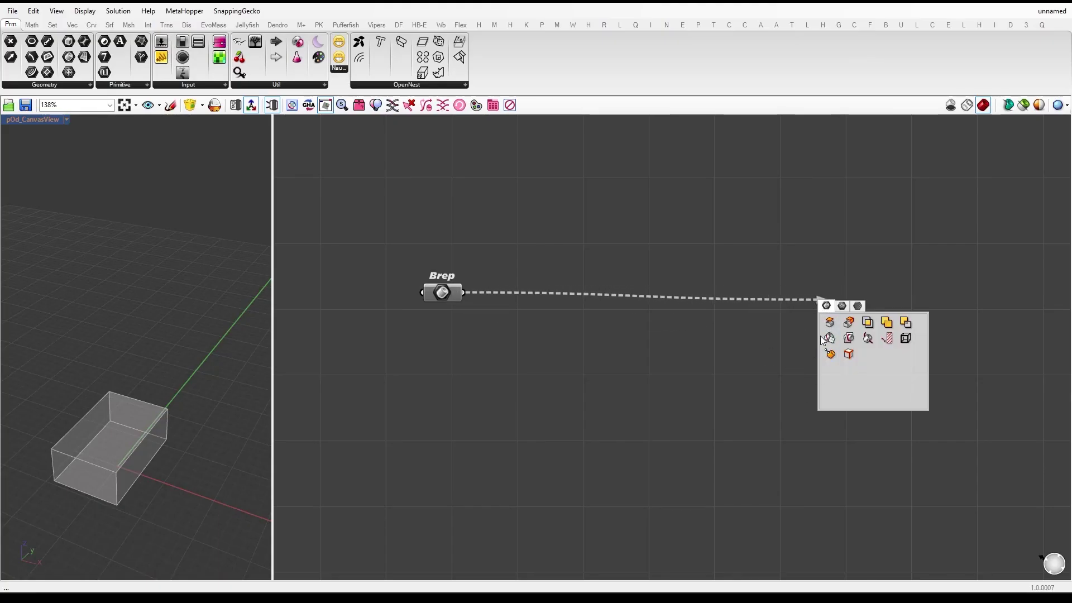
pyautogui.click(843, 311)
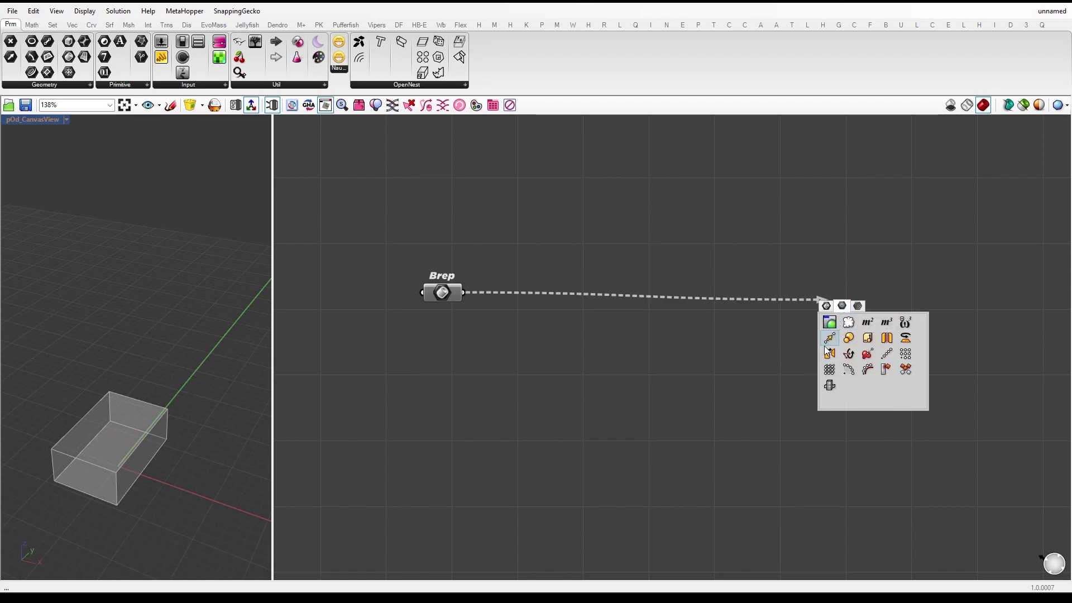
pyautogui.click(869, 339)
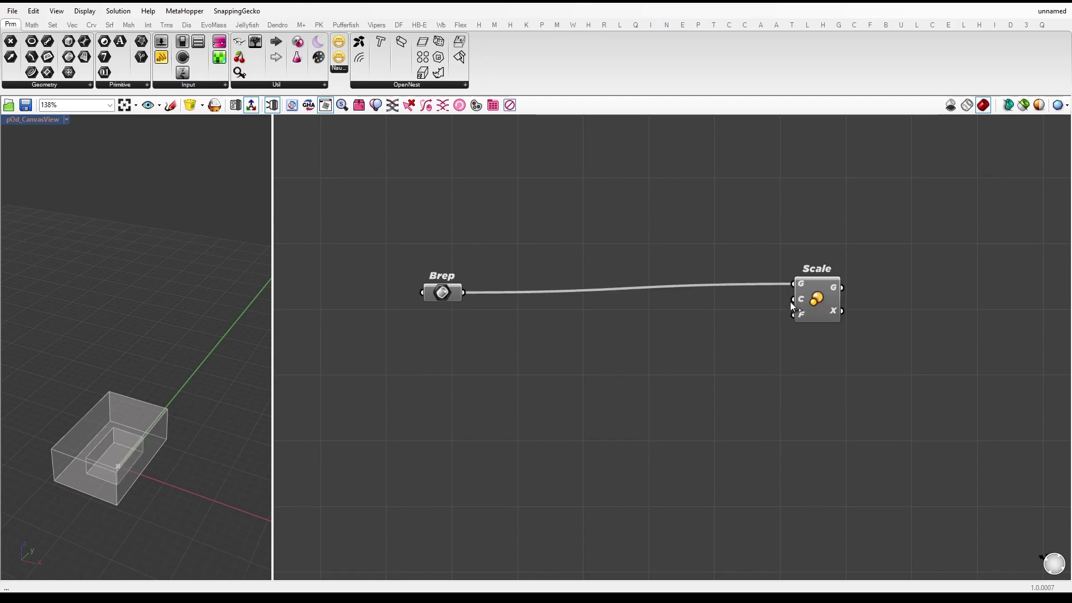
pyautogui.moveTo(815, 304); pyautogui.dragTo(717, 424)
pyautogui.click(858, 336)
pyautogui.click(733, 445)
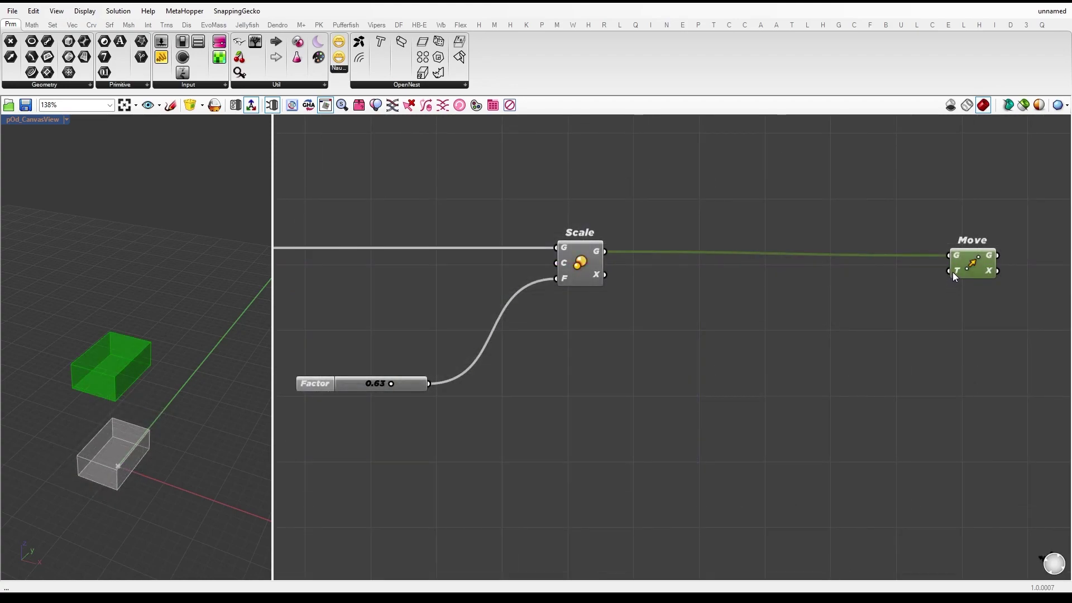
# Step: Attach a Unit Z vector to the Move component's T input with Quick Connection
pyautogui.moveTo(953, 273); pyautogui.dragTo(747, 434)
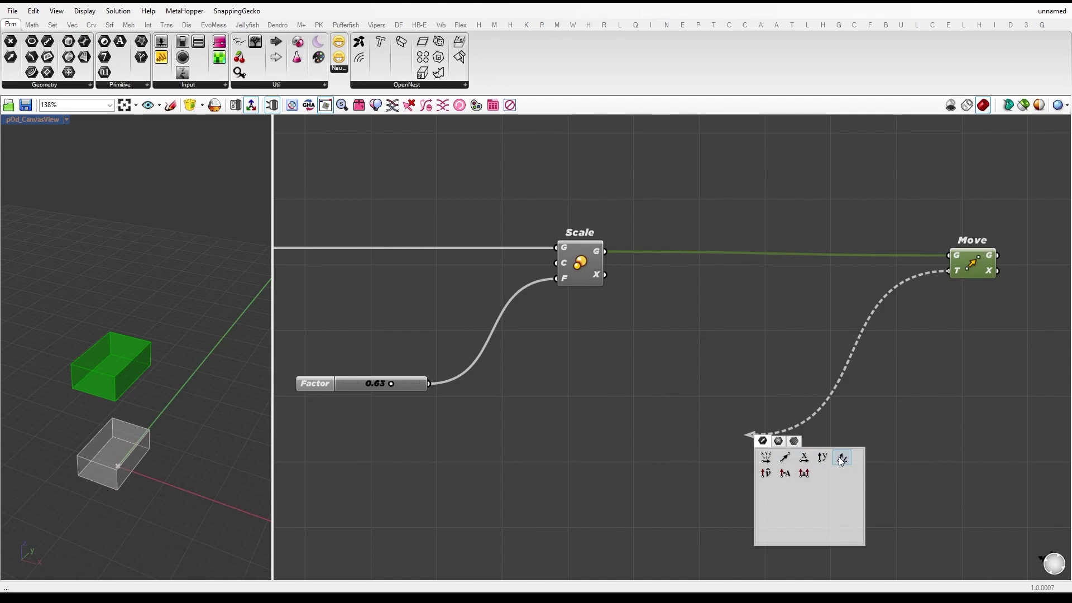
pyautogui.click(842, 459)
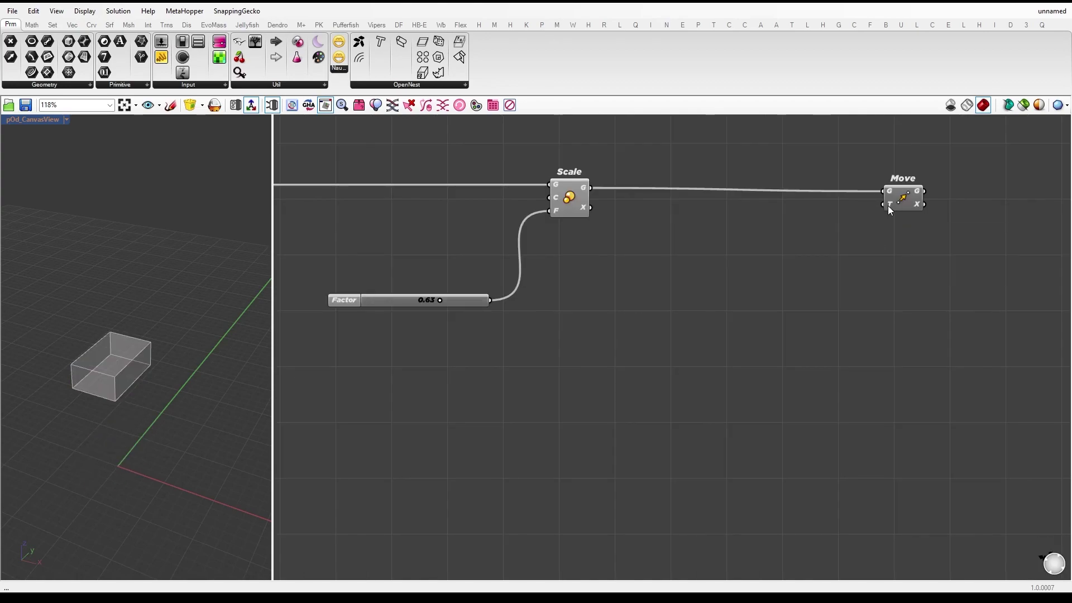
# Step: Open the Quick Connection editor for vector inputs and place an Evaluate Field component on the canvas
pyautogui.moveTo(890, 210); pyautogui.dragTo(642, 422)
pyautogui.click(697, 493)
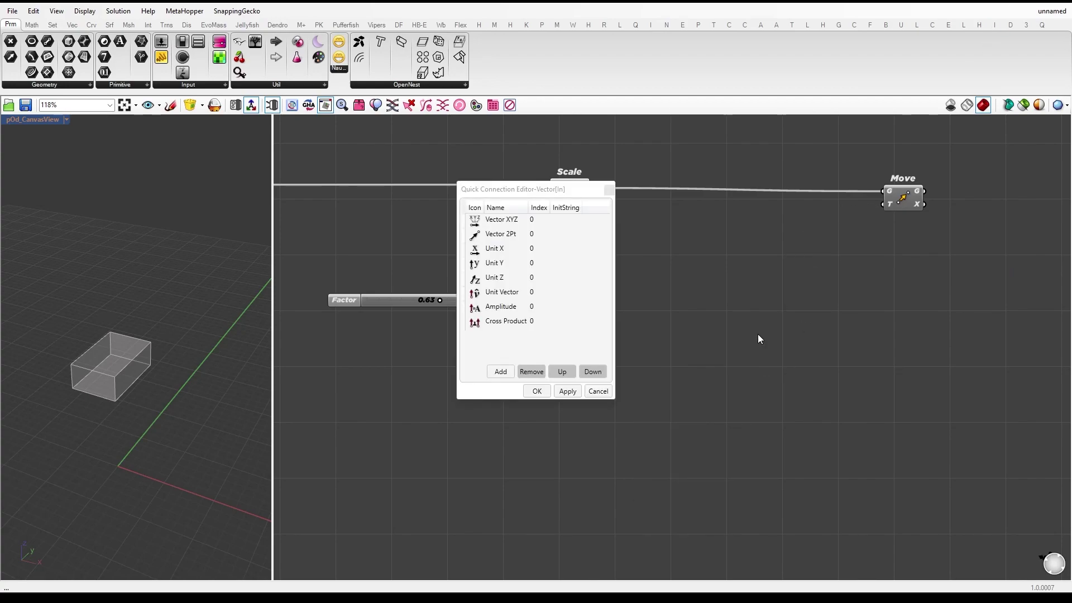
pyautogui.doubleClick(738, 361)
pyautogui.write('evaluate')
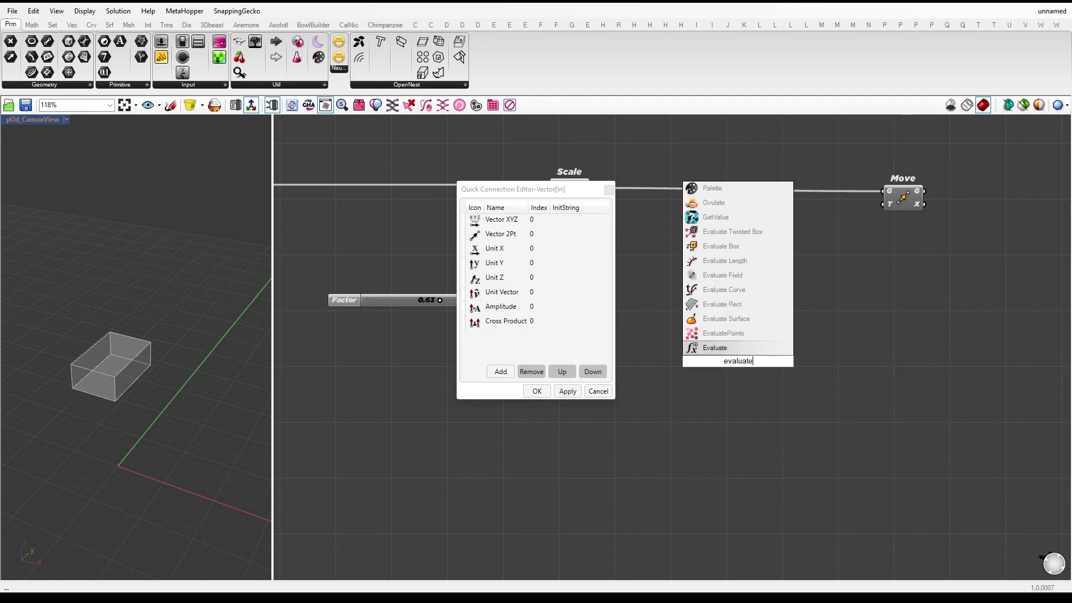
pyautogui.write(' fi')
pyautogui.press('Return')
# Step: Add Evaluate Field to the vector input list, save the list, and delete the Evaluate Field component from the canvas
pyautogui.click(497, 375)
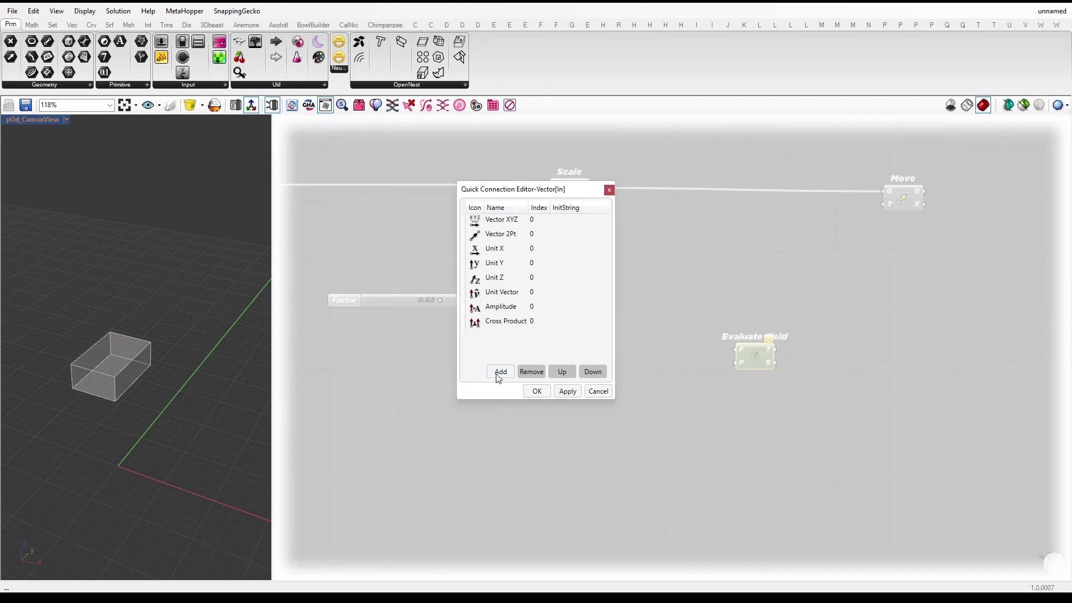
pyautogui.click(777, 367)
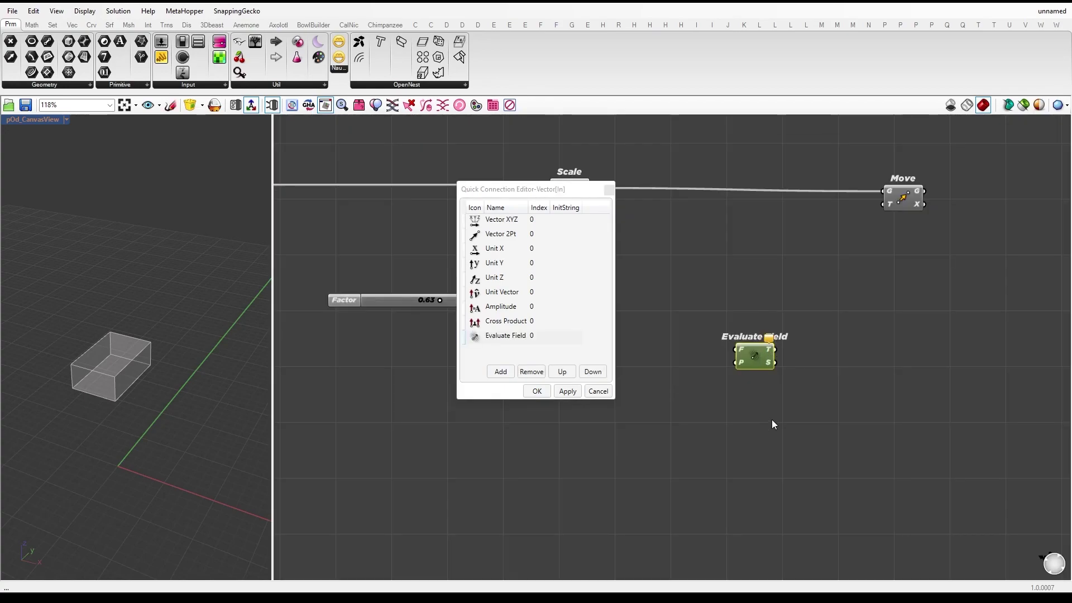
pyautogui.click(536, 392)
pyautogui.moveTo(755, 357); pyautogui.dragTo(554, 391)
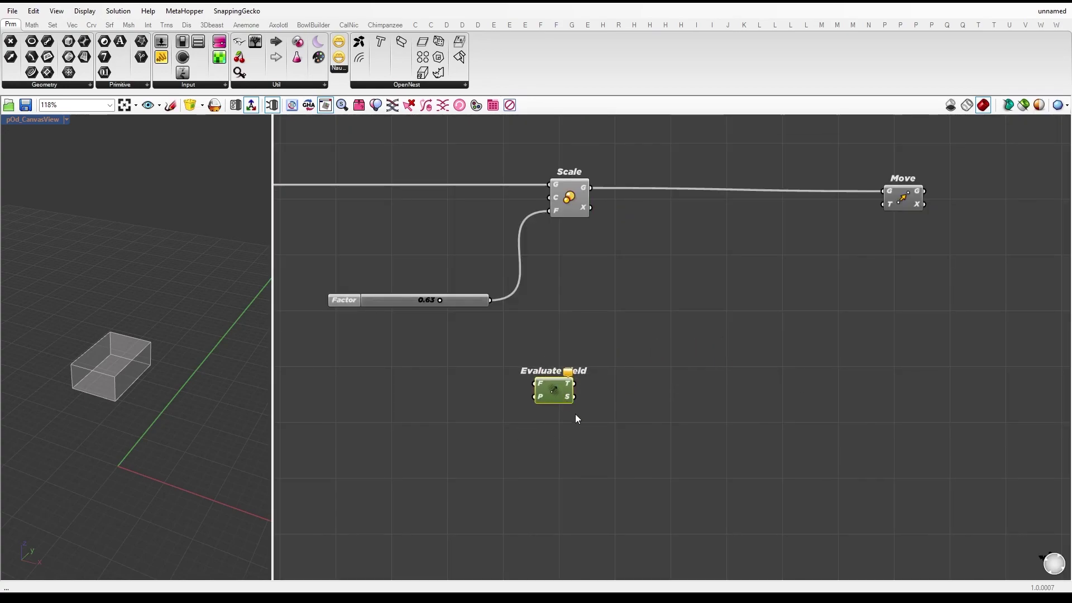
pyautogui.press('Delete')
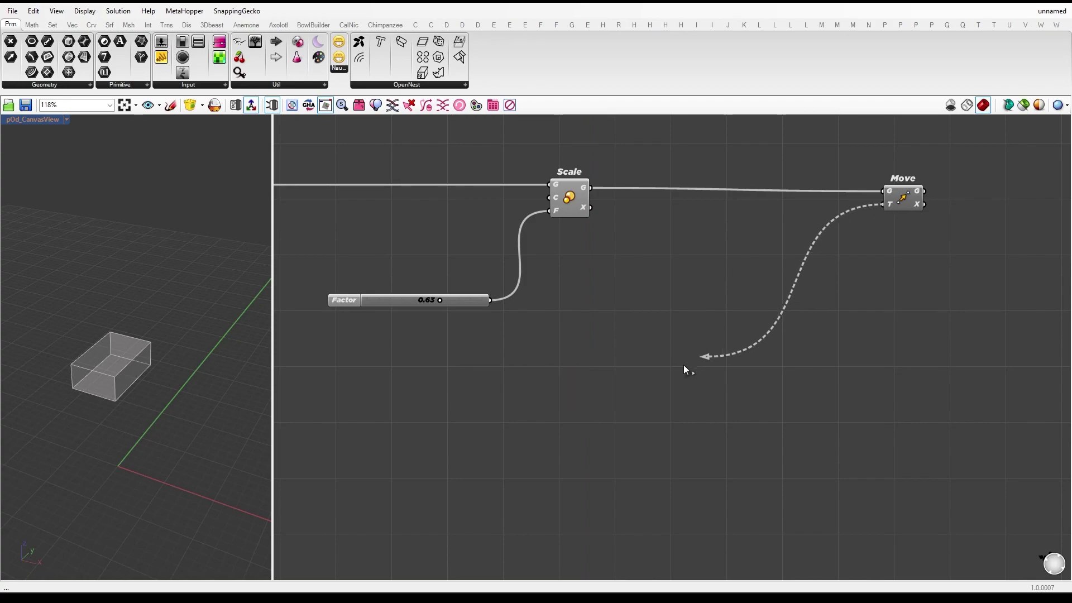
# Step: Attach Evaluate Field to the Move component's T input from the Quick Connection list, and delete it again
pyautogui.moveTo(684, 365); pyautogui.dragTo(719, 401)
pyautogui.click(779, 397)
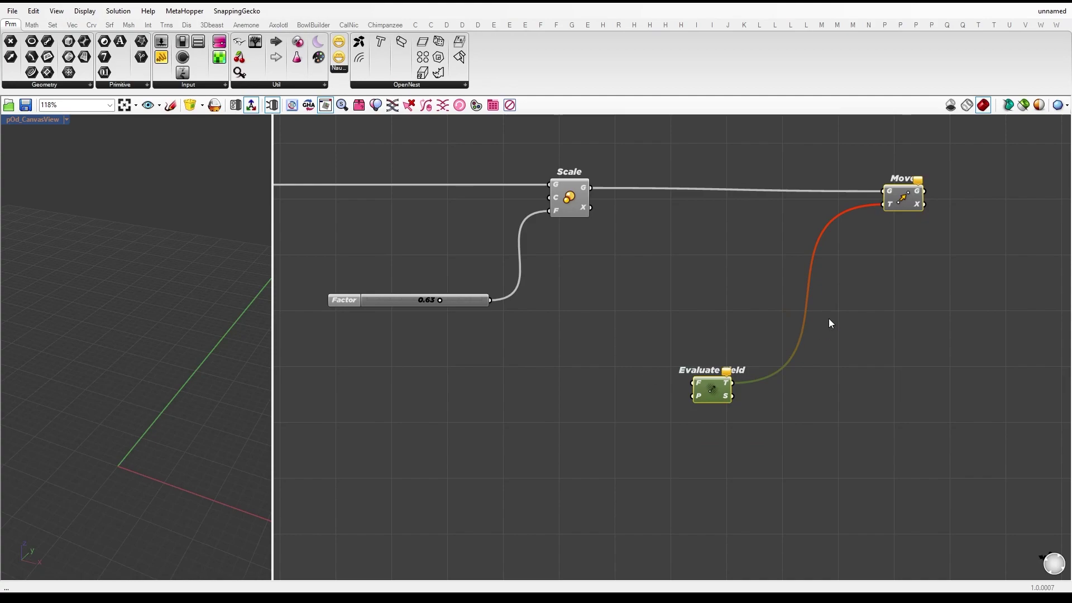
pyautogui.press('Delete')
# Step: Reposition the Move component closer to the Scale component
pyautogui.moveTo(909, 200); pyautogui.dragTo(693, 193)
pyautogui.click(897, 220)
# Step: Attach a Panel, a Param Viewer and a Pie Chart to the Move component's G output with Quick Connection
pyautogui.moveTo(704, 188); pyautogui.dragTo(869, 354)
pyautogui.moveTo(865, 279); pyautogui.dragTo(1016, 205)
pyautogui.moveTo(985, 198); pyautogui.dragTo(839, 260, button='right')
pyautogui.click(787, 287)
pyautogui.click(705, 422)
pyautogui.moveTo(558, 250); pyautogui.dragTo(889, 443)
pyautogui.click(711, 438)
pyautogui.click(913, 455)
# Step: Delete the Panel, Param Viewer and Pie Chart attached to the Move component
pyautogui.moveTo(557, 250); pyautogui.dragTo(719, 214)
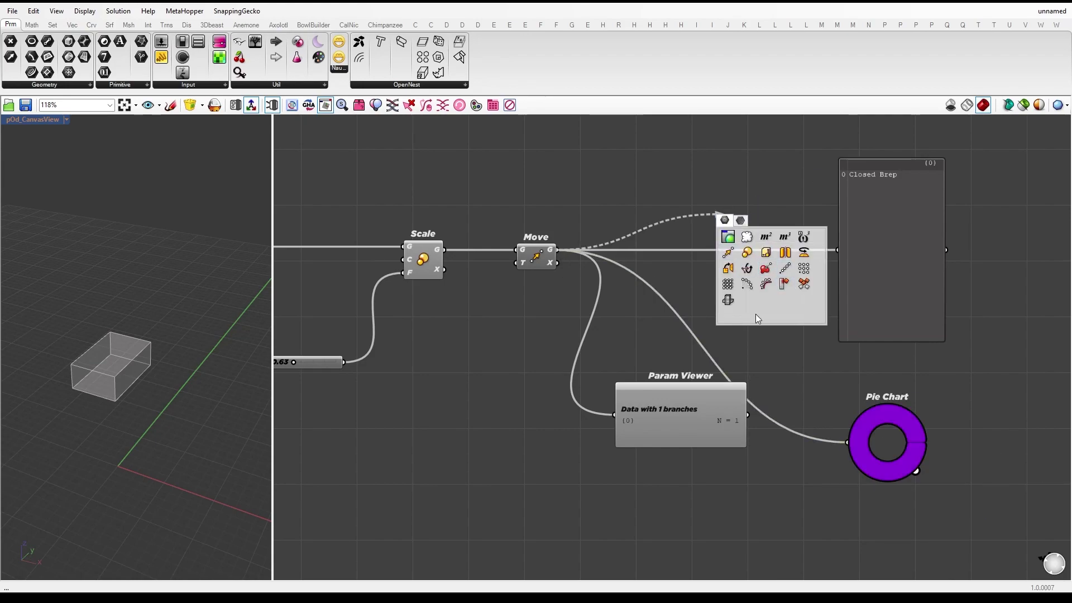
pyautogui.moveTo(1015, 499); pyautogui.dragTo(621, 178)
pyautogui.moveTo(639, 159); pyautogui.dragTo(597, 307, button='right')
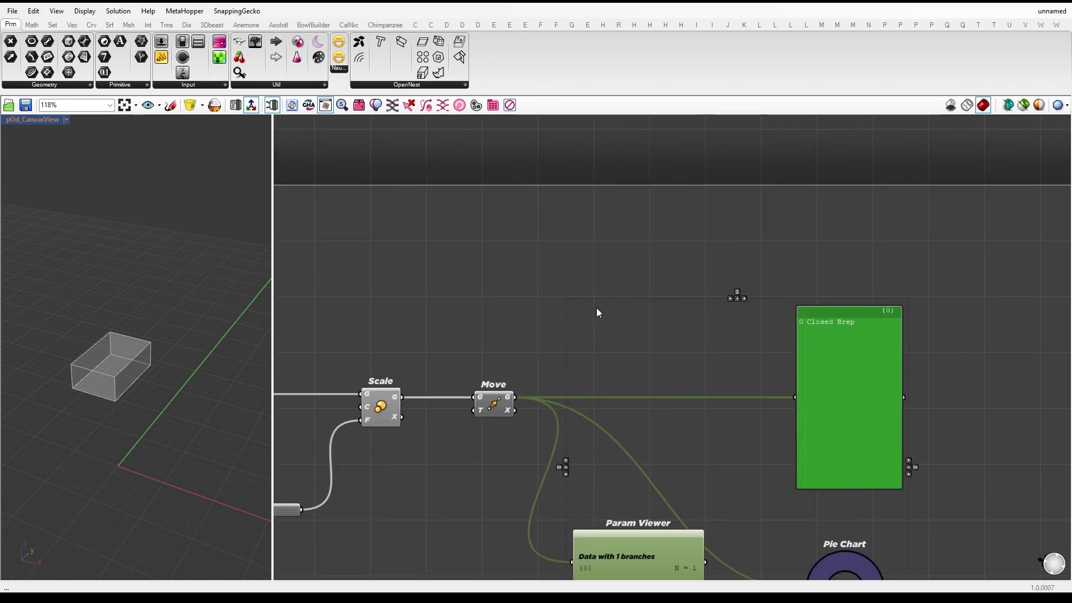
pyautogui.press('Delete')
# Step: Attach a Box Array to the Move component's G output and feed its X, Y and Z counts from one slider
pyautogui.moveTo(515, 397); pyautogui.dragTo(891, 426)
pyautogui.click(740, 464)
pyautogui.moveTo(868, 423); pyautogui.dragTo(688, 423)
pyautogui.click(704, 445)
pyautogui.moveTo(749, 423); pyautogui.dragTo(868, 437)
pyautogui.moveTo(749, 423); pyautogui.dragTo(868, 449)
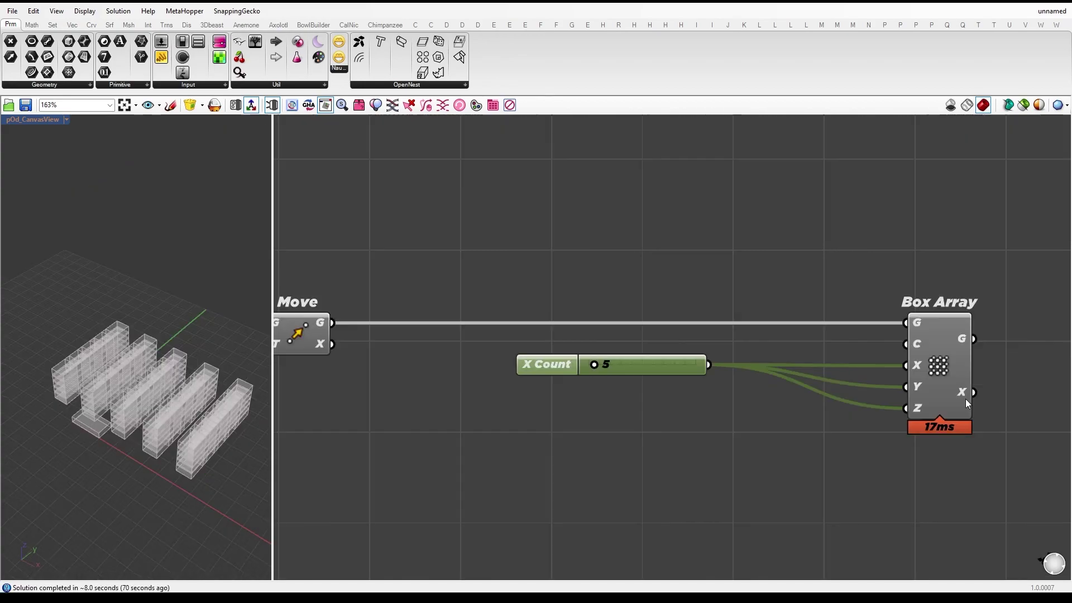
# Step: Place the count slider lower on the canvas and feed the Box Array's C input from a Center Box
pyautogui.moveTo(966, 398); pyautogui.dragTo(1018, 403, button='right')
pyautogui.moveTo(600, 369); pyautogui.dragTo(634, 470)
pyautogui.moveTo(956, 348); pyautogui.dragTo(727, 379)
pyautogui.click(579, 390)
# Step: Feed the Center Box's X, Y and Z inputs from one number slider and set it to 1.00
pyautogui.moveTo(691, 383); pyautogui.dragTo(507, 379)
pyautogui.click(521, 400)
pyautogui.moveTo(598, 378); pyautogui.dragTo(692, 426)
pyautogui.scroll(10, 65, 386)
pyautogui.click(469, 410)
pyautogui.moveTo(518, 378); pyautogui.dragTo(586, 379)
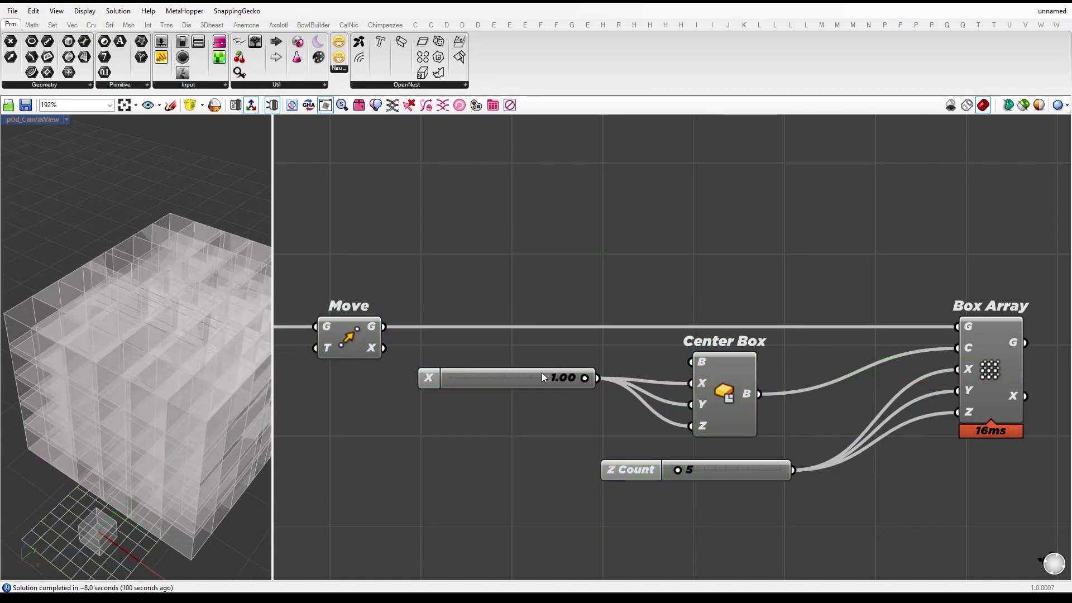
# Step: Turn on the Persistent Data Editor's inline value fields and open the X slider's upper limit for editing
pyautogui.click(236, 105)
pyautogui.click(511, 380)
pyautogui.click(484, 380)
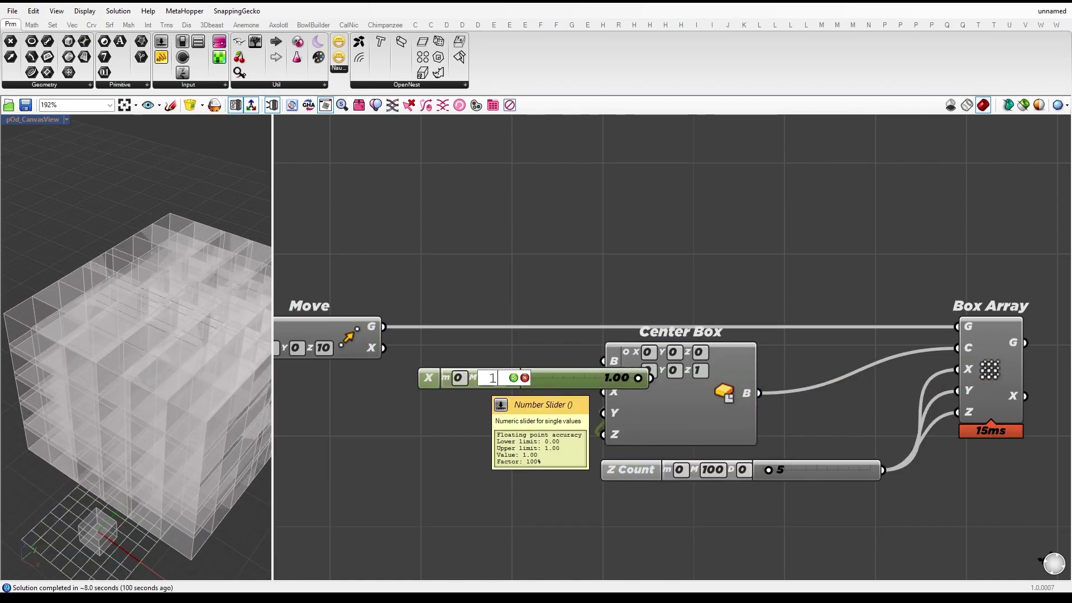